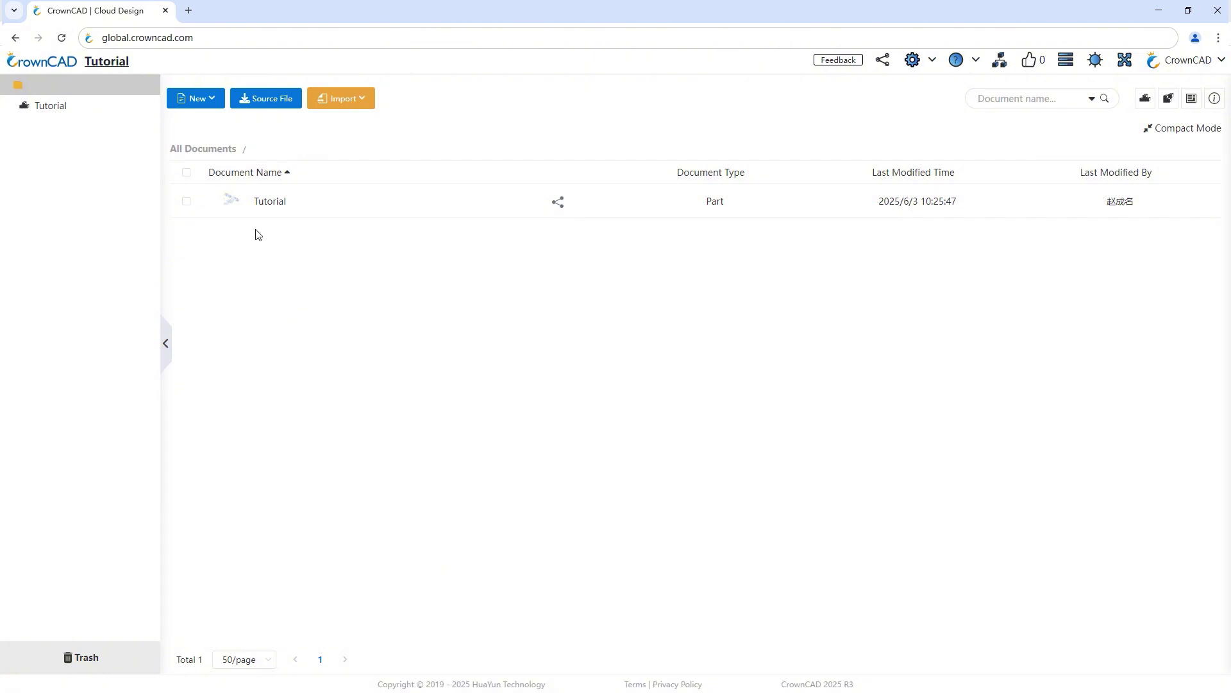
Create a new part document named "Part Tutorial" using the GB_Prat template
left_click(198, 98)
left_click(203, 121)
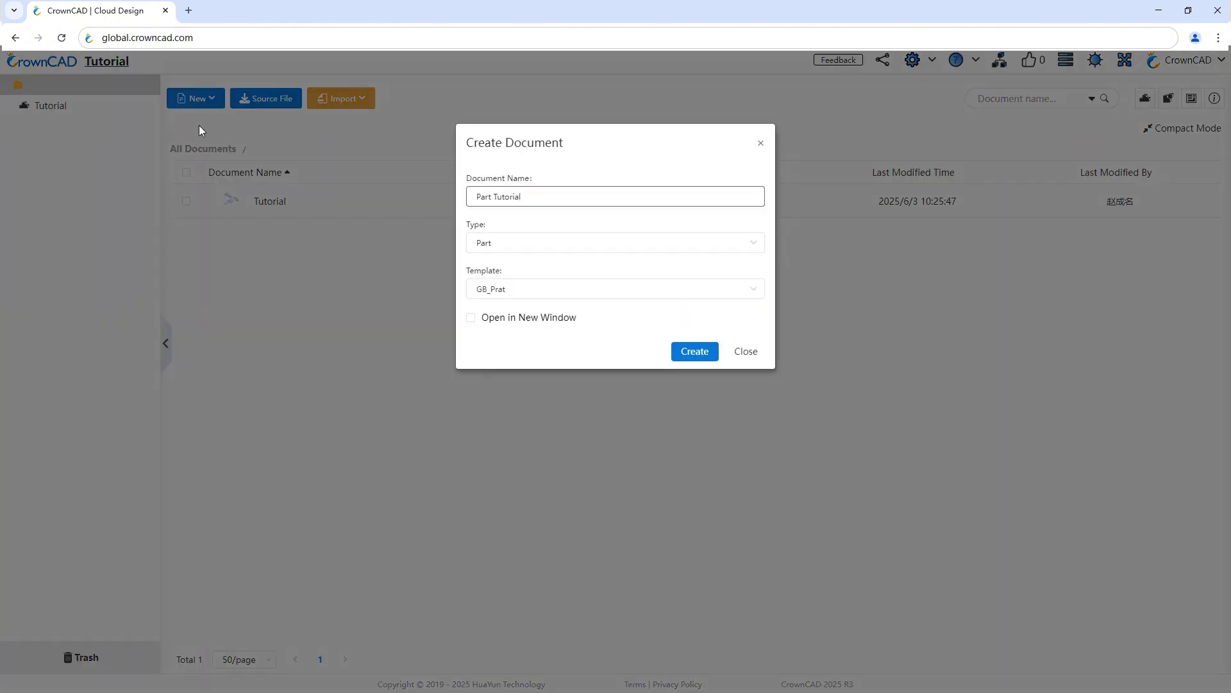
left_click(695, 351)
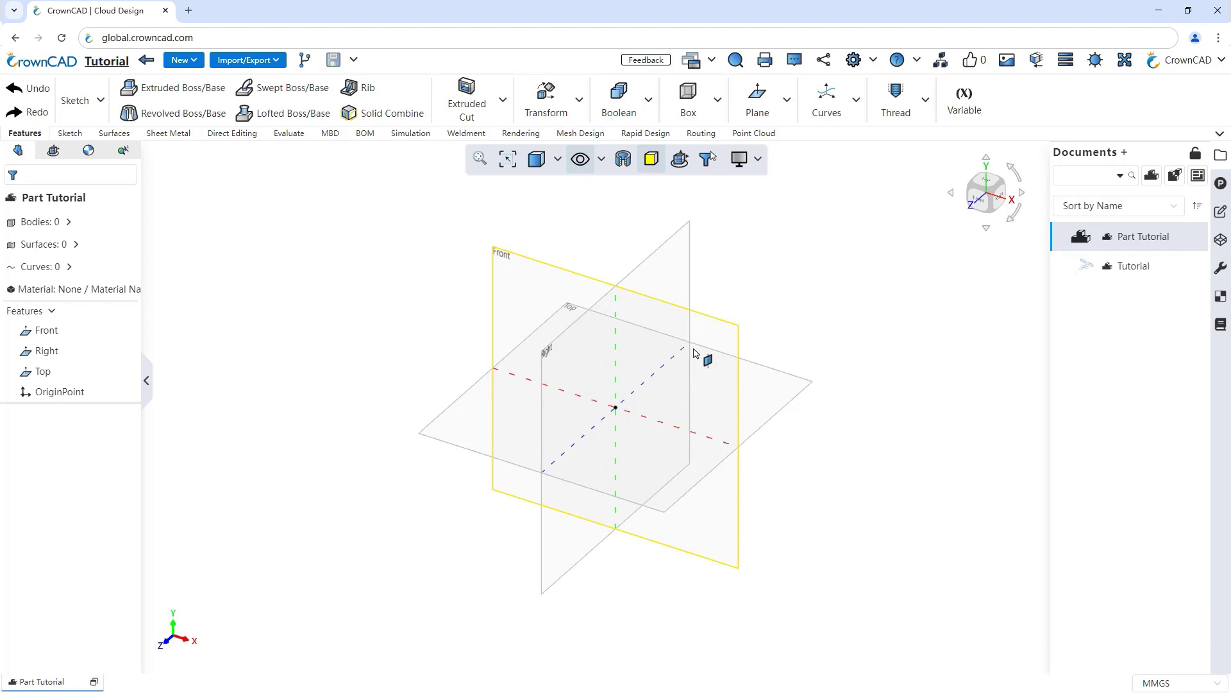
Start a sketch on the Top plane and draw a center rectangle at the origin, 90 mm long and 120 mm wide
left_click(75, 100)
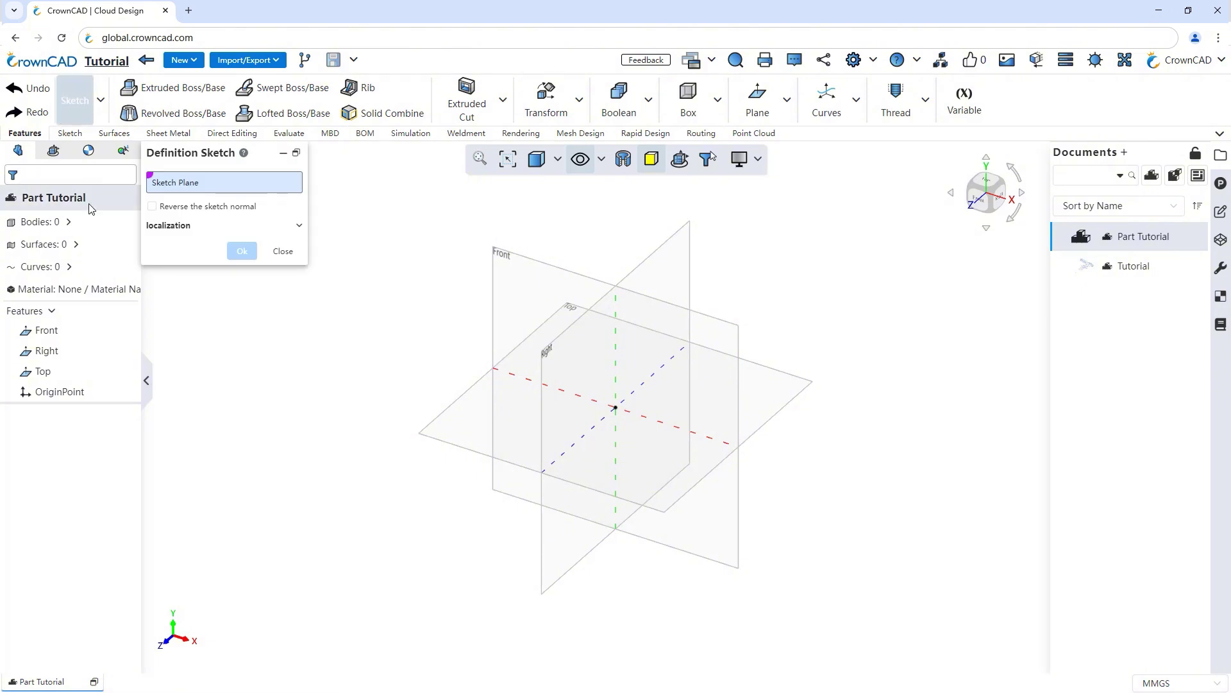
left_click(426, 427)
left_click(249, 276)
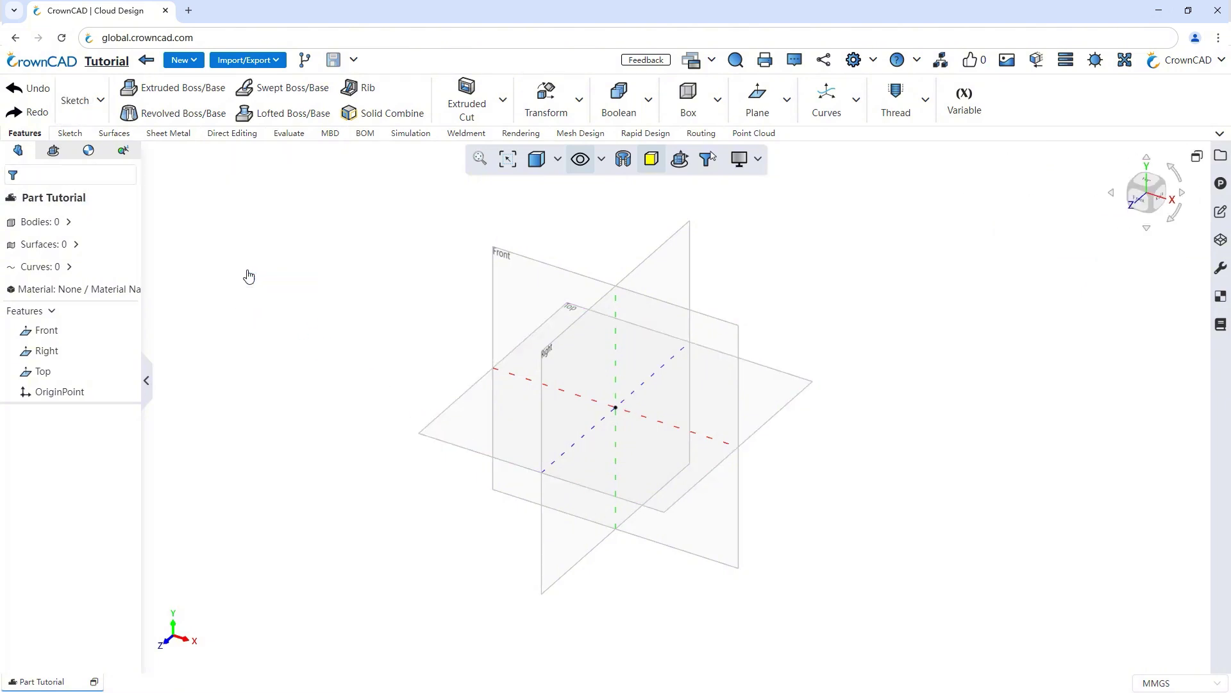
left_click(153, 113)
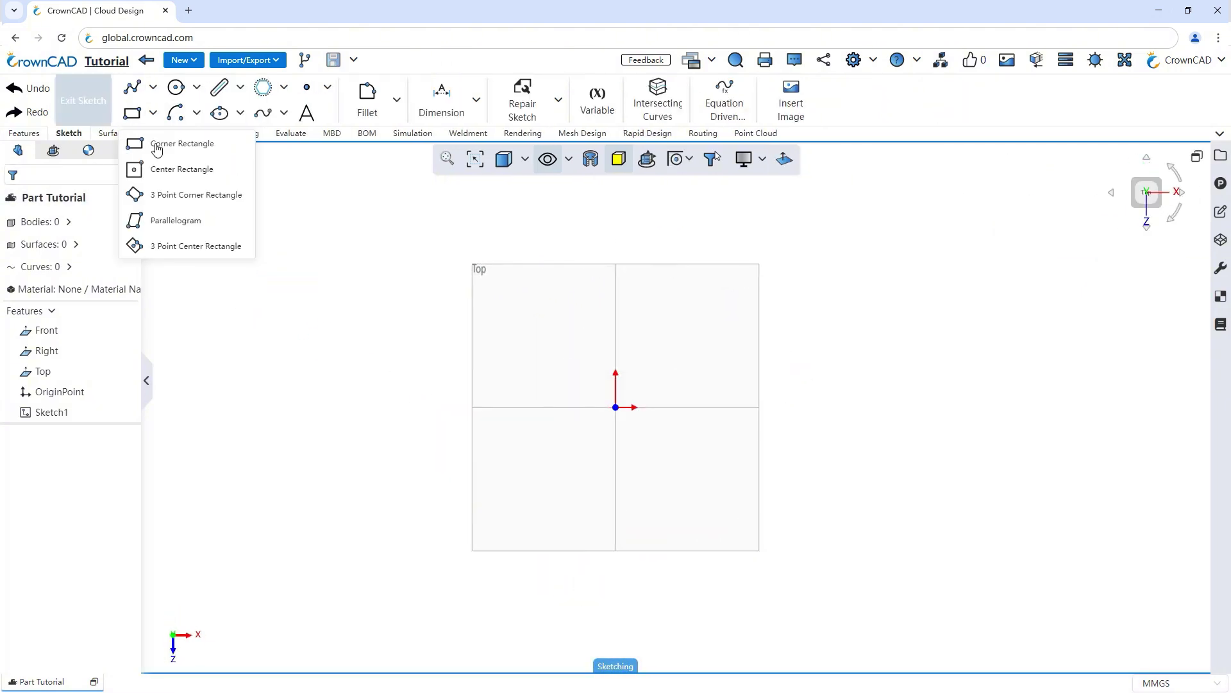
left_click(174, 169)
left_click(615, 408)
left_click(697, 583)
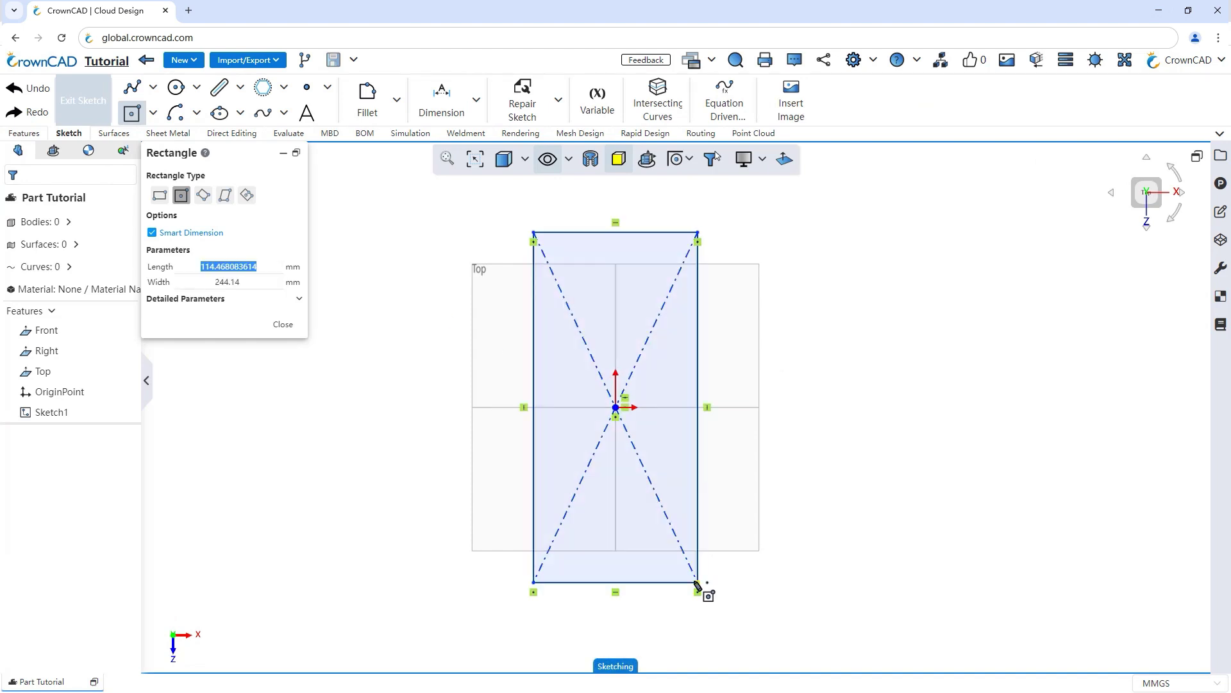
type("90")
key("Tab")
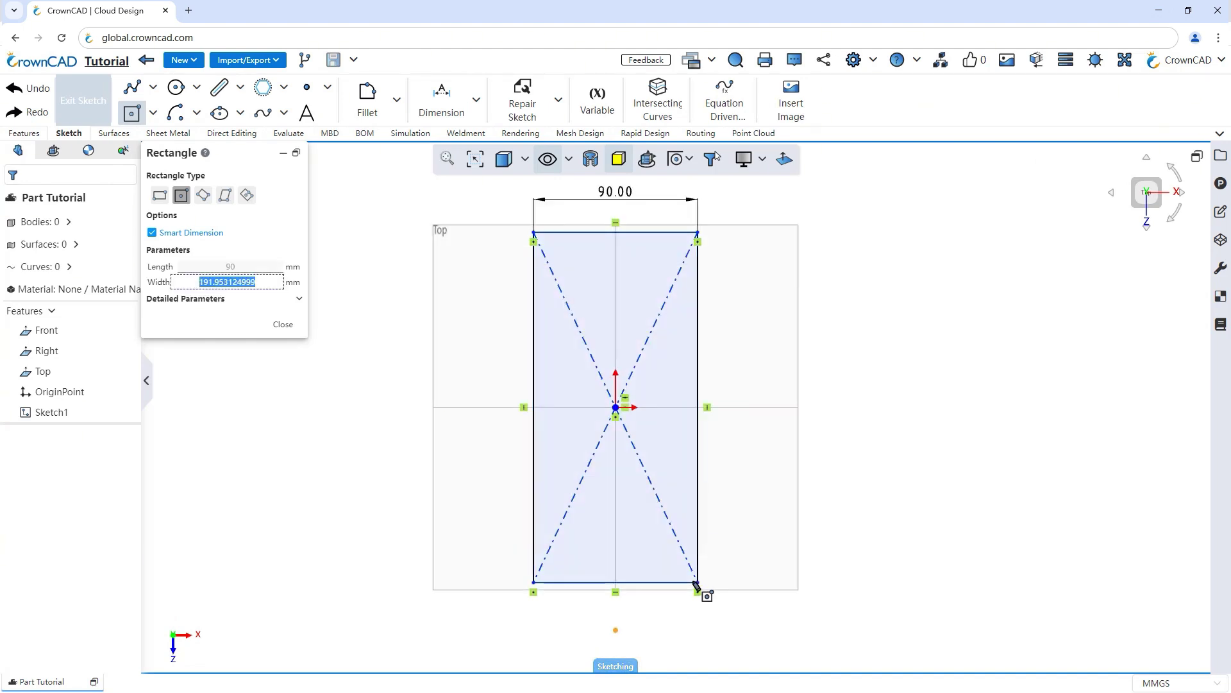
type("120")
key("Return")
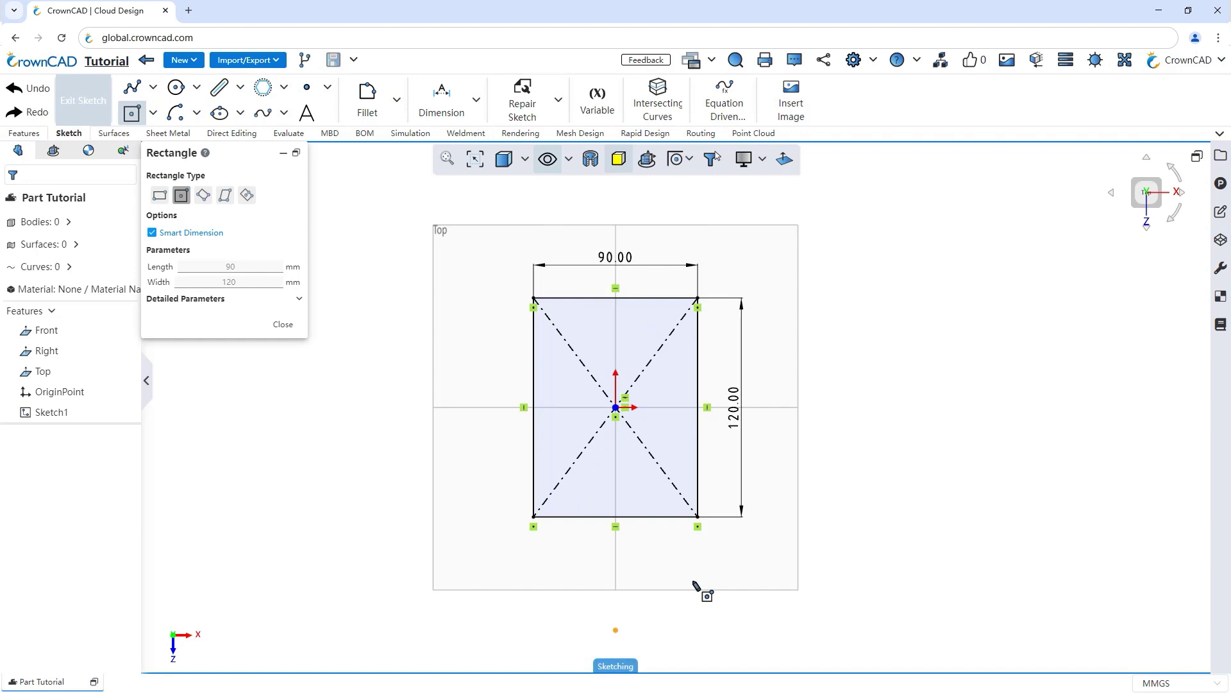
Fillet all four corners of the rectangle with a 15 mm radius
left_click(367, 100)
left_click_drag(472, 244, 896, 649)
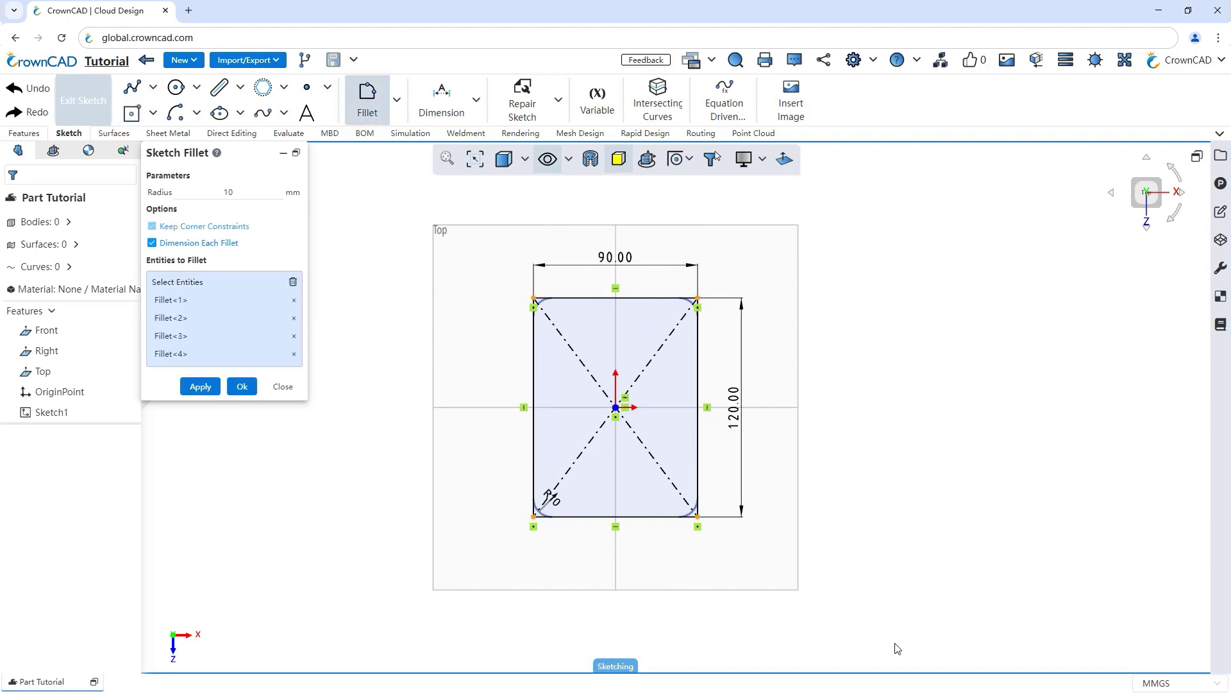
type("15")
key("Return")
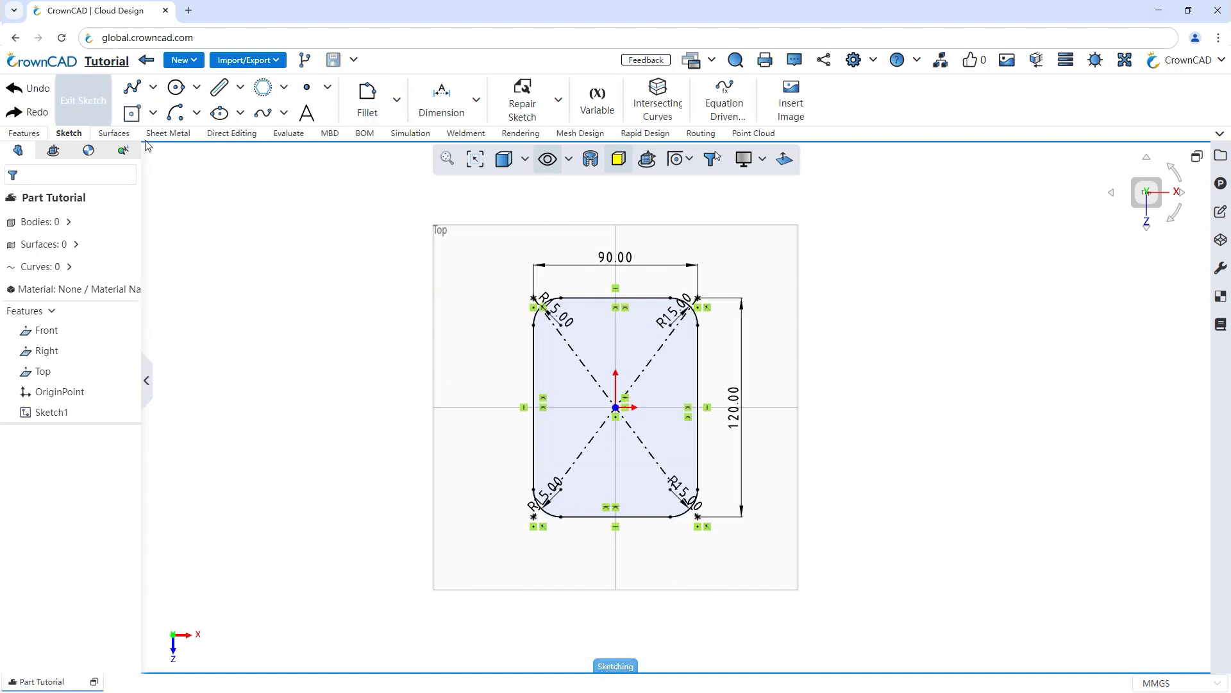
Draw a 50 mm diameter circle centered on the origin inside the rounded rectangle
left_click(176, 87)
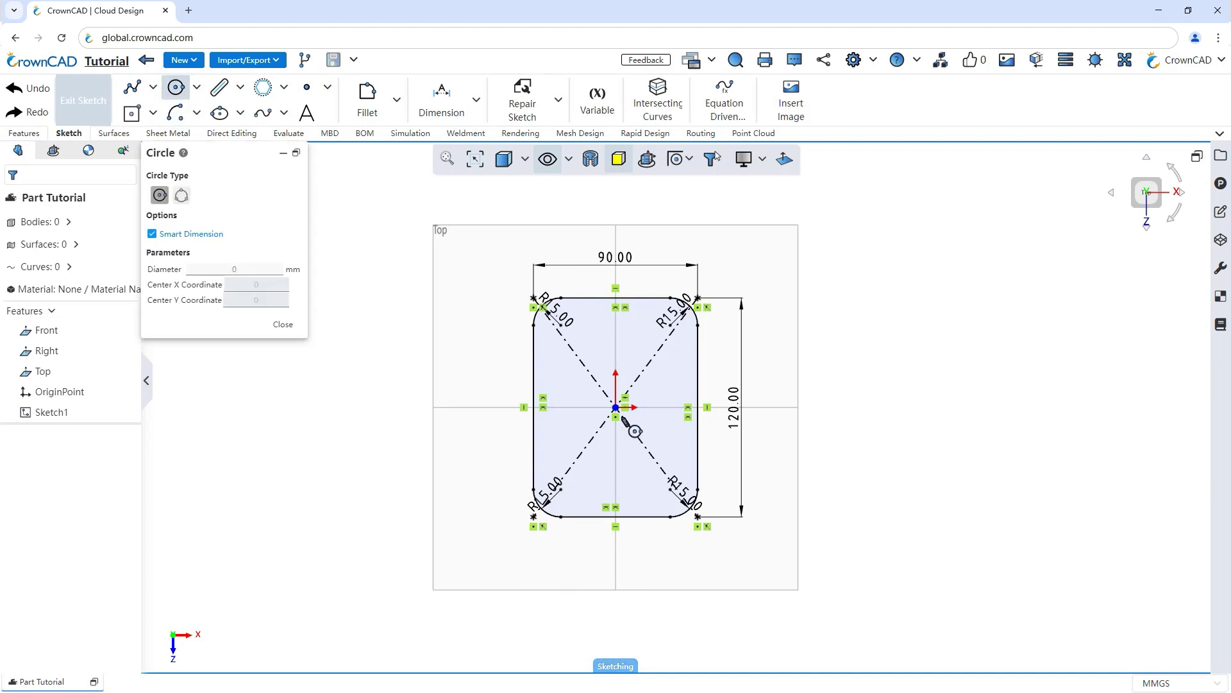
left_click(616, 407)
type("50")
key("Return")
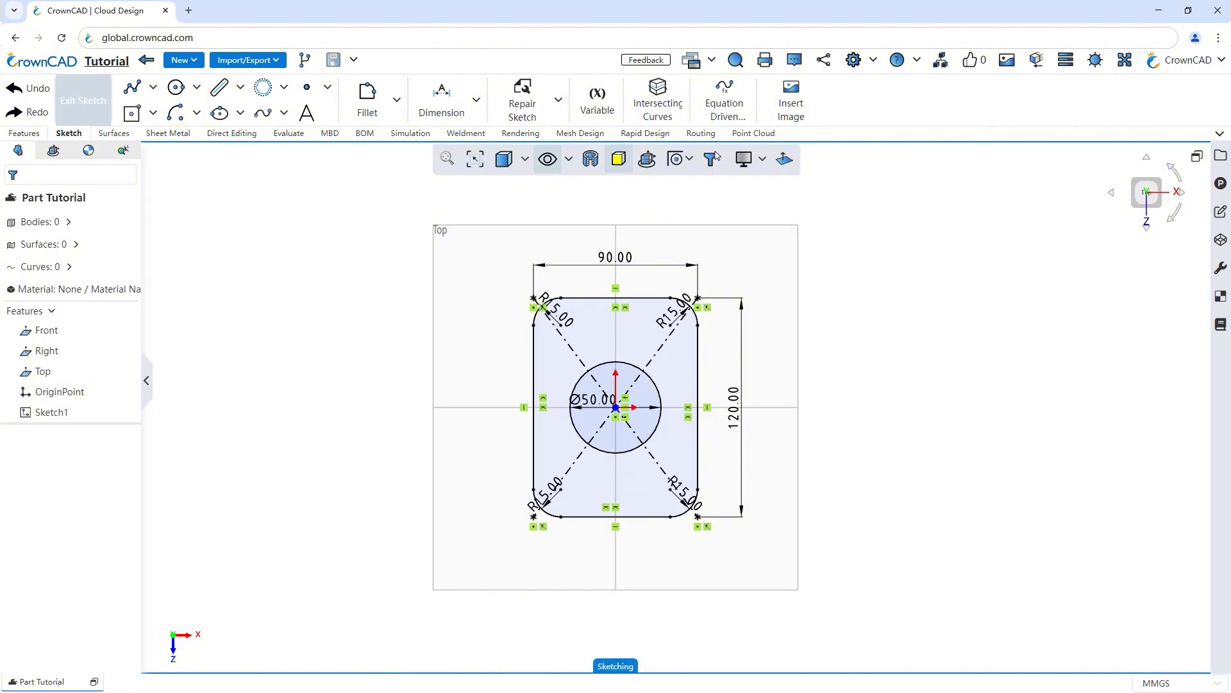
Extrude the sketch as a boss with a blind depth of 15 mm
left_click(25, 133)
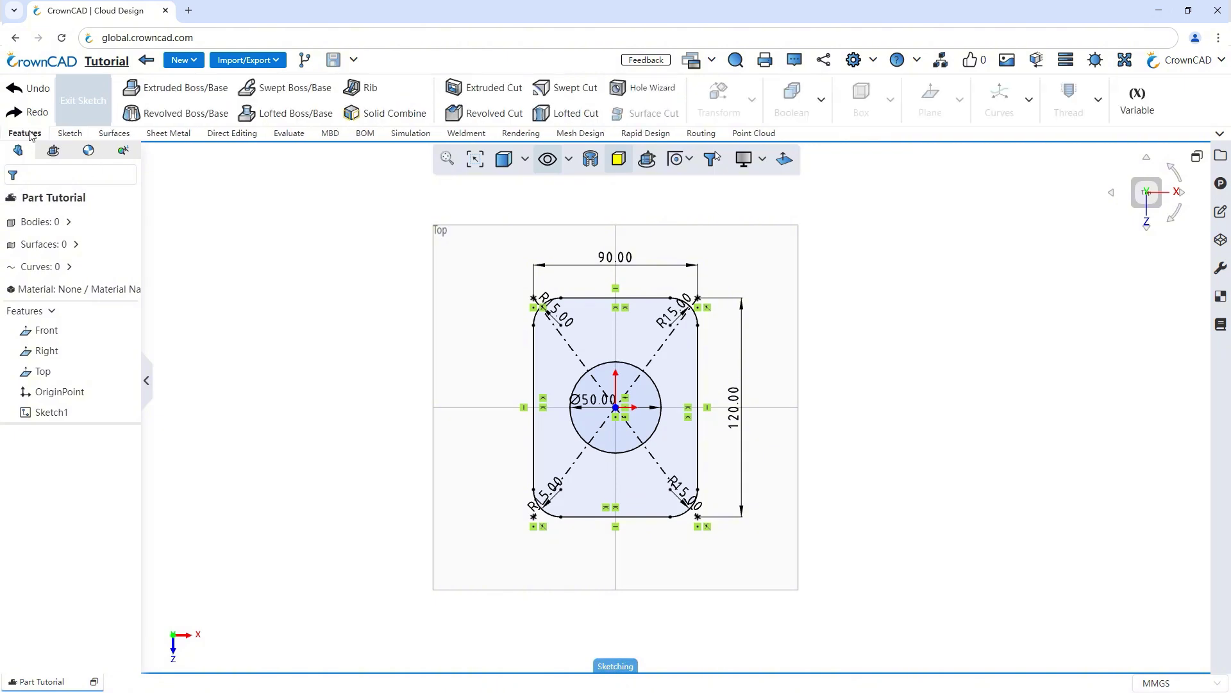
left_click(149, 99)
double_click(235, 291)
type("15")
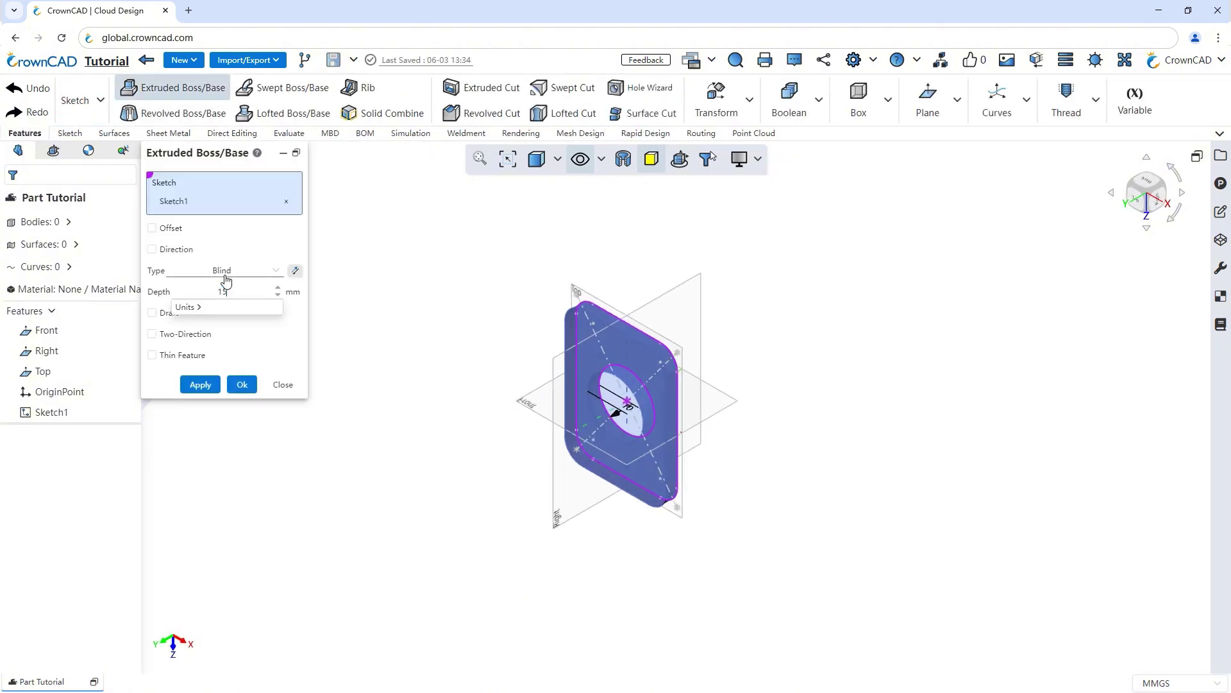
key("Return")
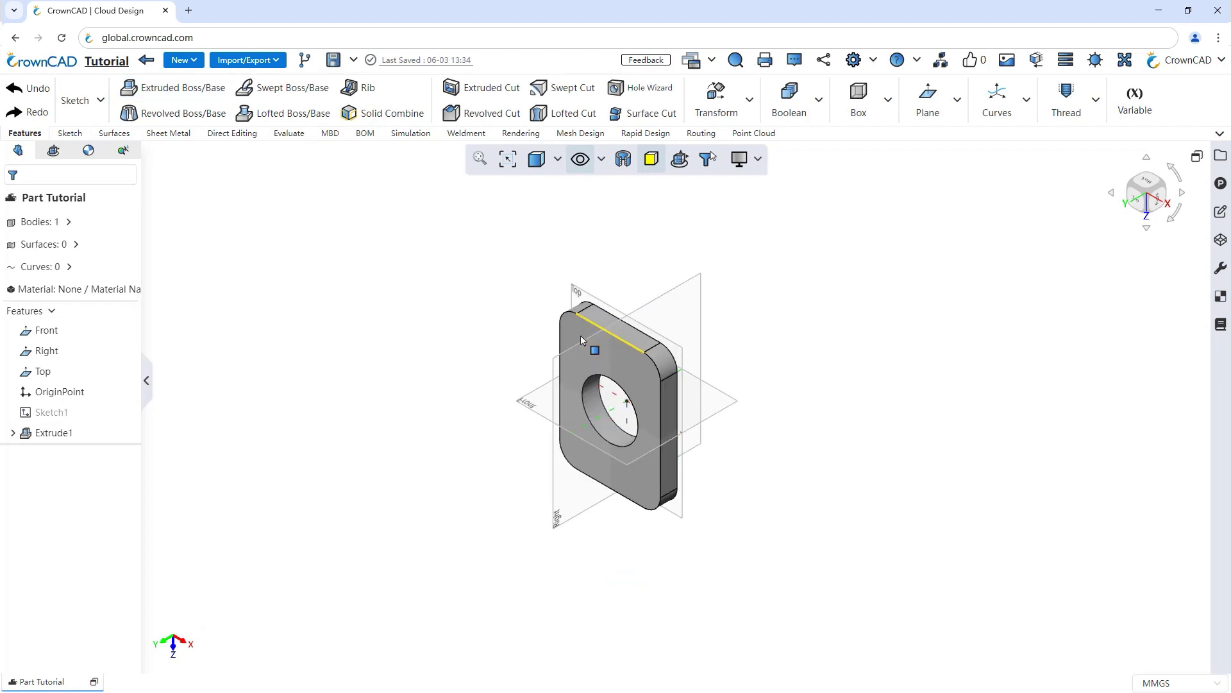
Start a sketch on the plate's large upper face and convert the circular hole edge into a sketch entity
left_click(574, 337)
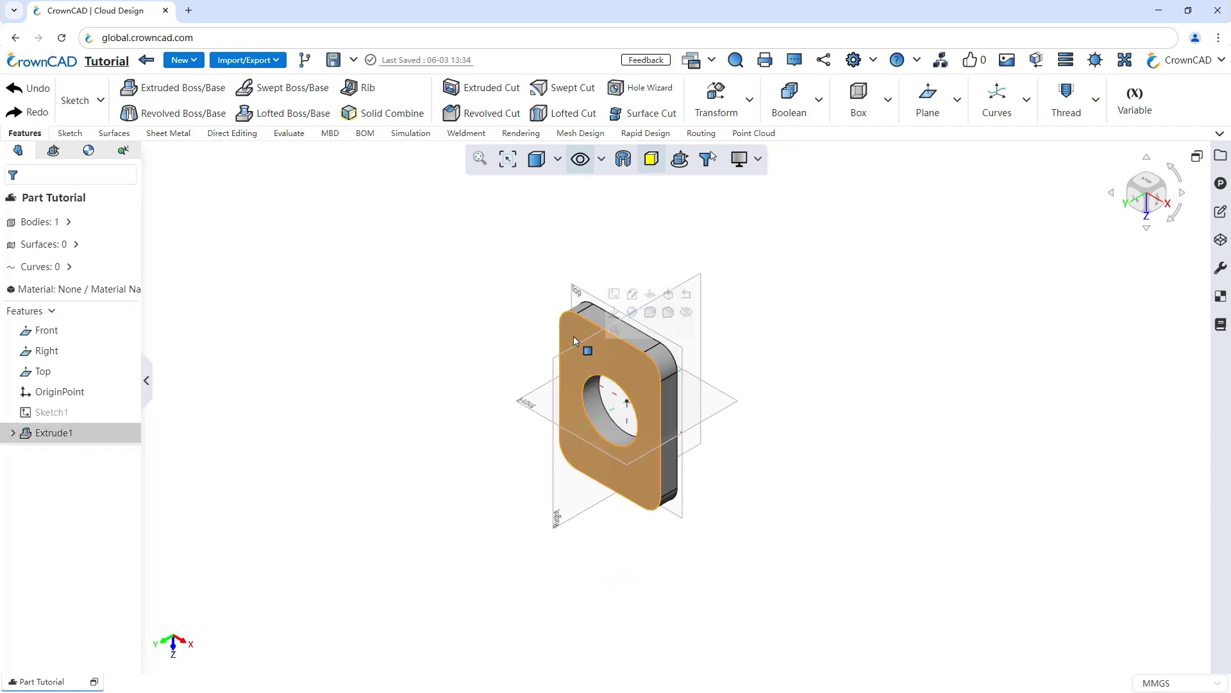
right_click(573, 336)
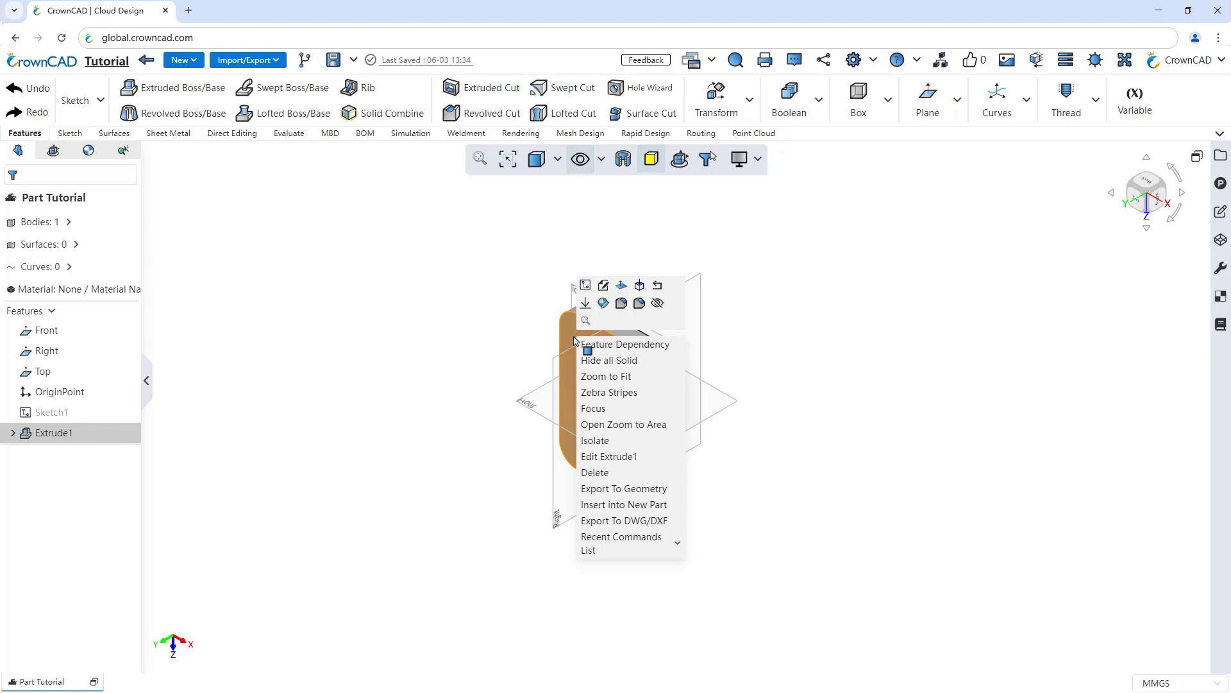
left_click(585, 285)
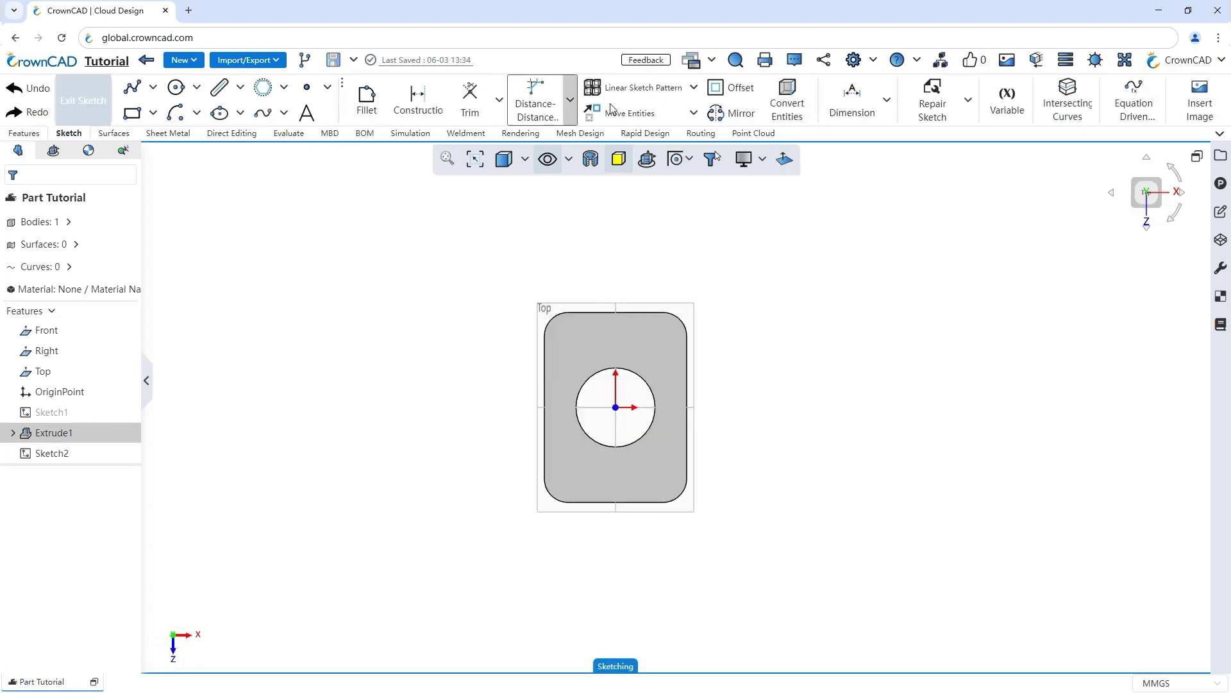
left_click(787, 102)
left_click(638, 378)
left_click(245, 268)
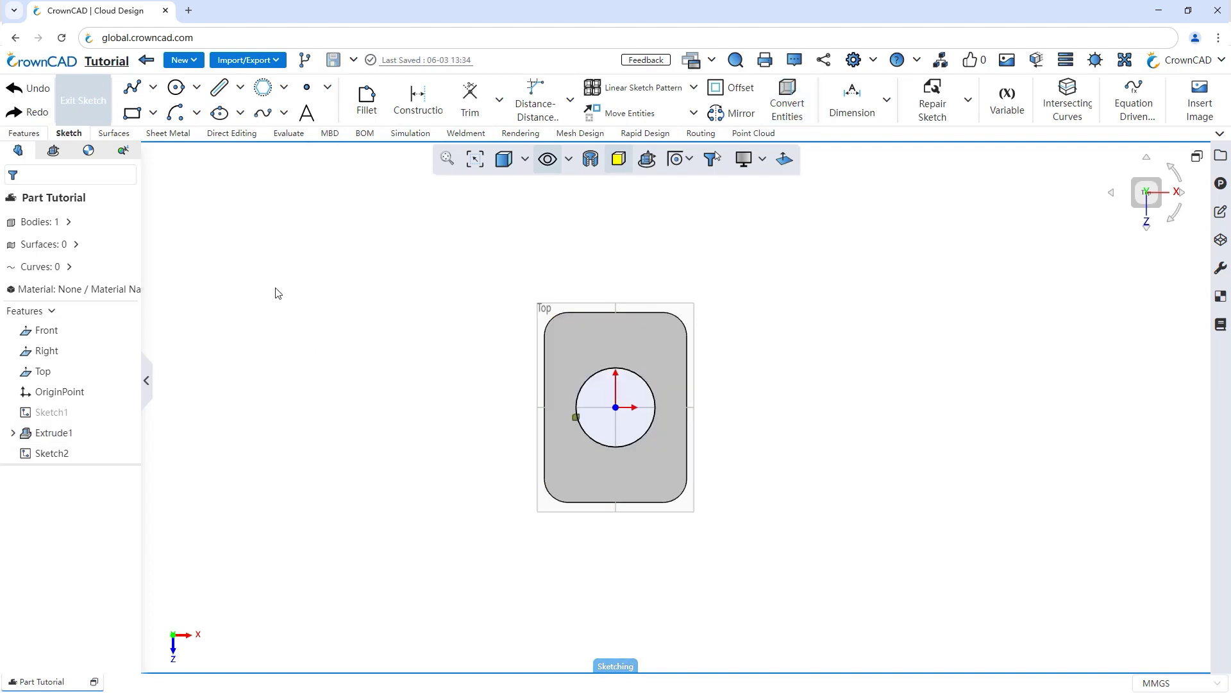
Draw a 60 mm diameter circle concentric with the hole and finish the sketch
left_click(176, 87)
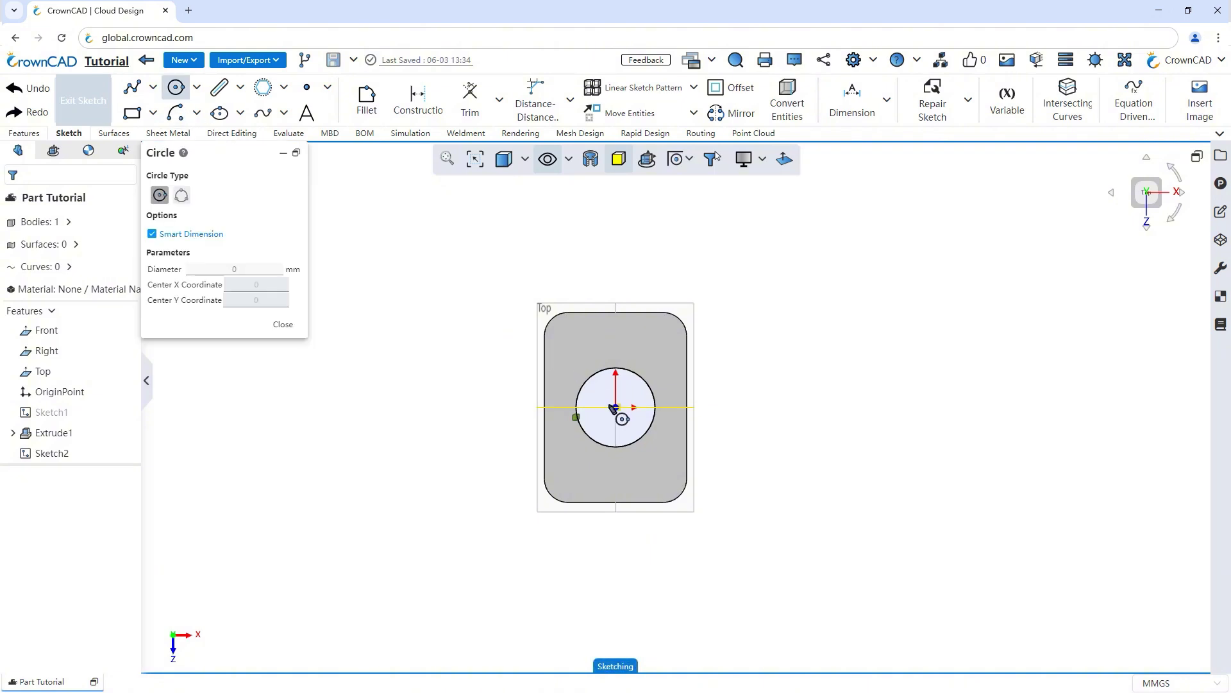
left_click(614, 408)
left_click(671, 429)
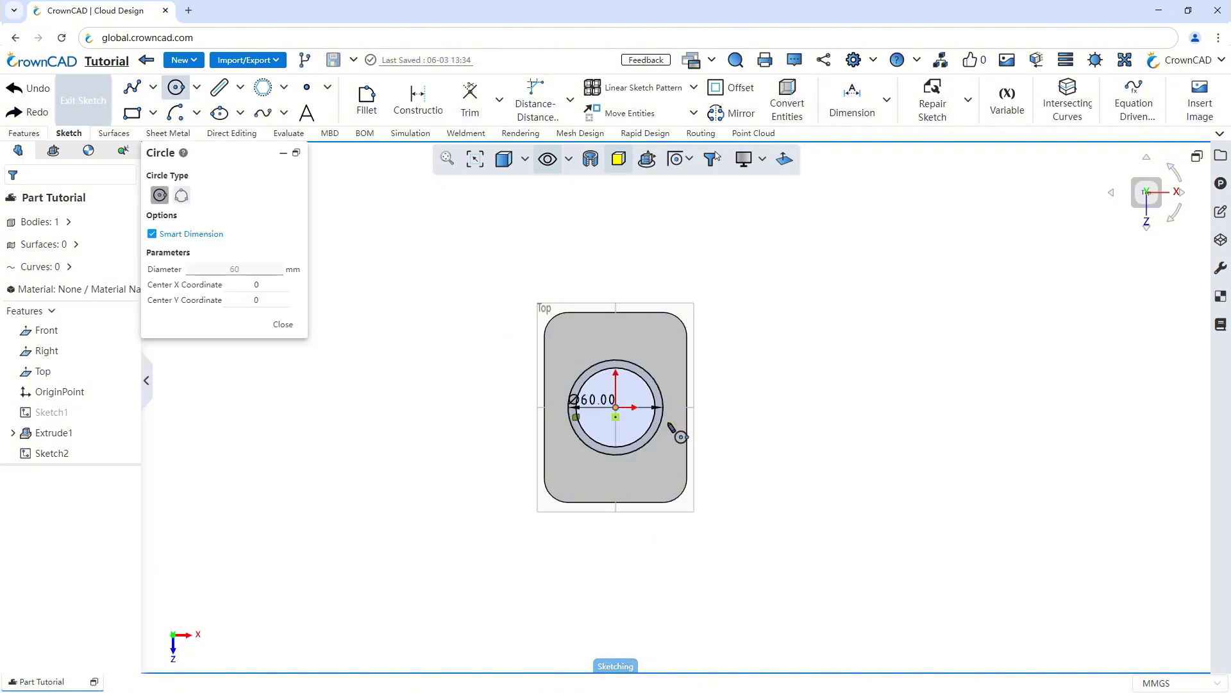
left_click(105, 102)
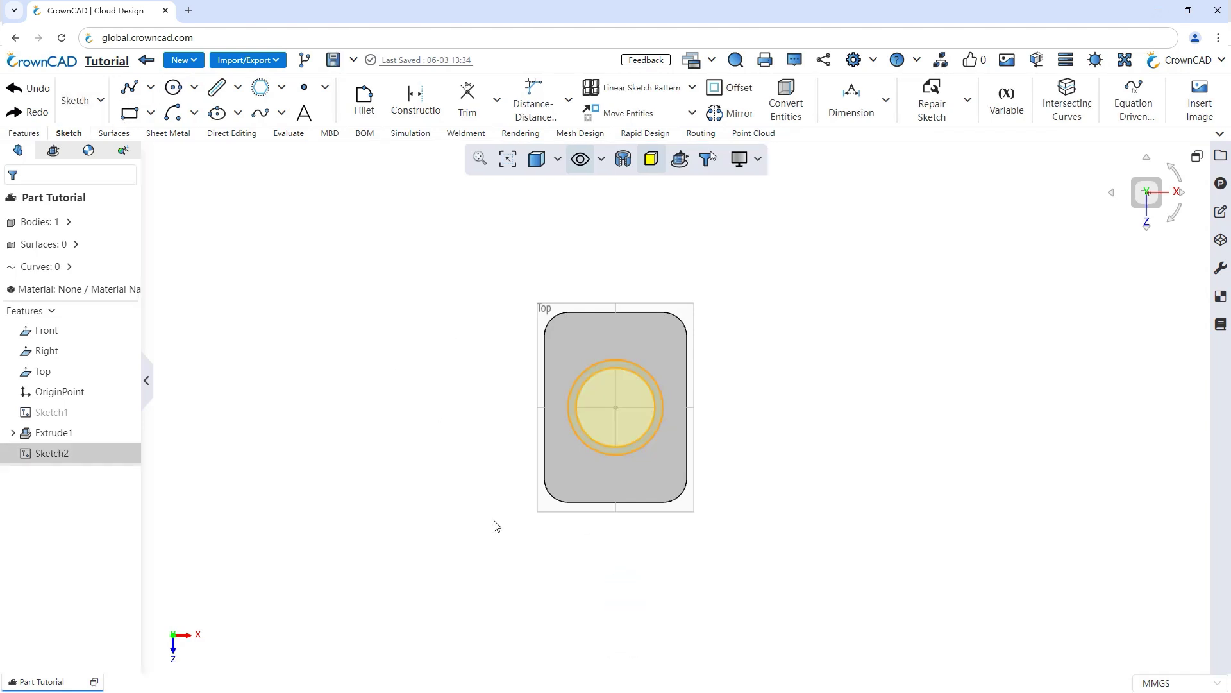
Sketch on the Front plane a horizontal line about 116 mm long from the plate's top center and a line slanting up from its far end
left_click(57, 332)
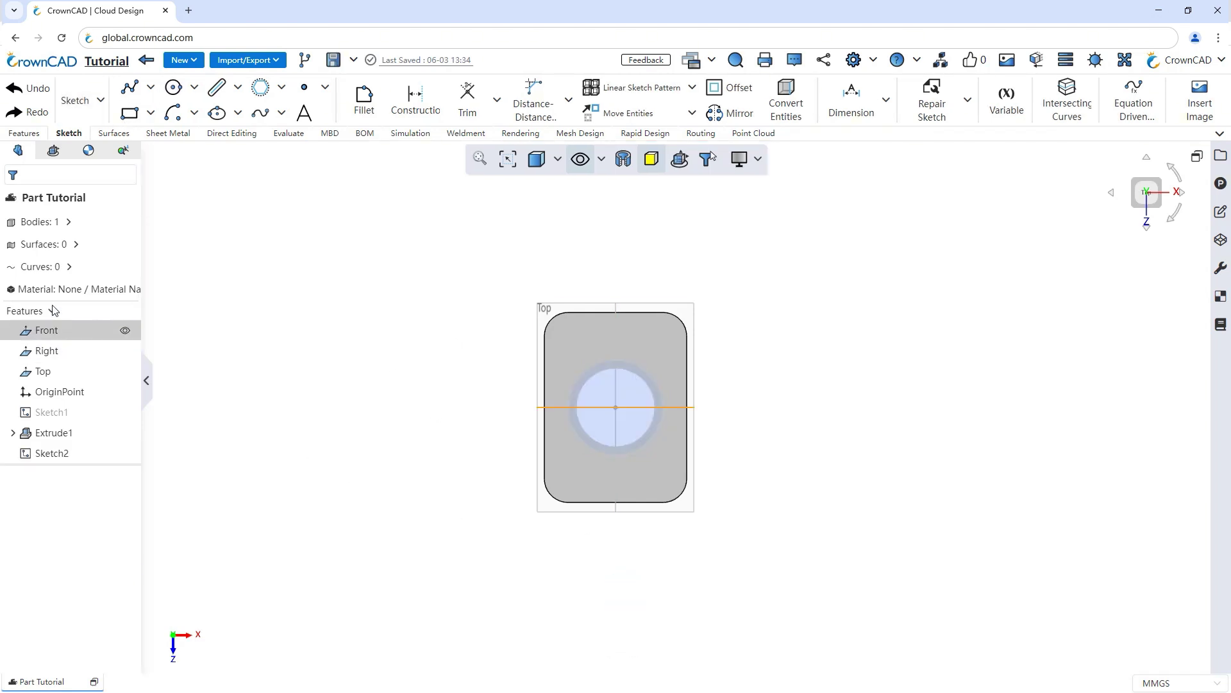
left_click(74, 101)
left_click(242, 274)
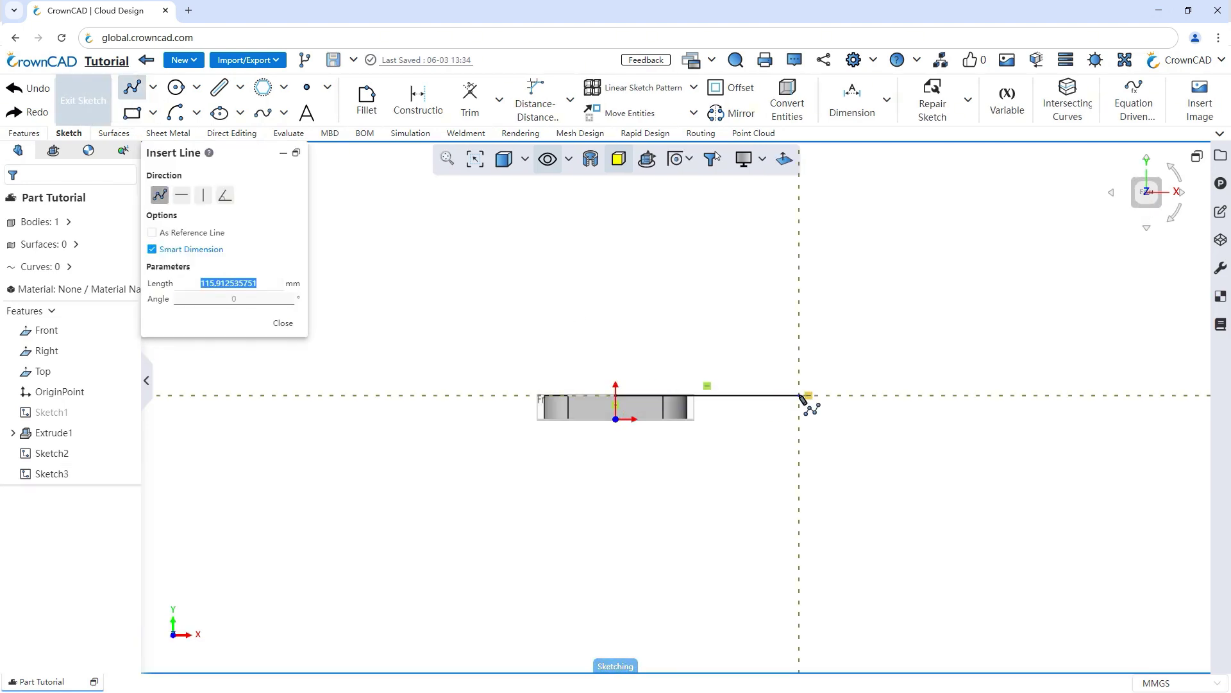
left_click(799, 396)
left_click(642, 295)
Draw an arc centered on the lines' shared endpoint, from the plate's top center to the slanted line, and finish the sketch
left_click(175, 112)
left_click(799, 395)
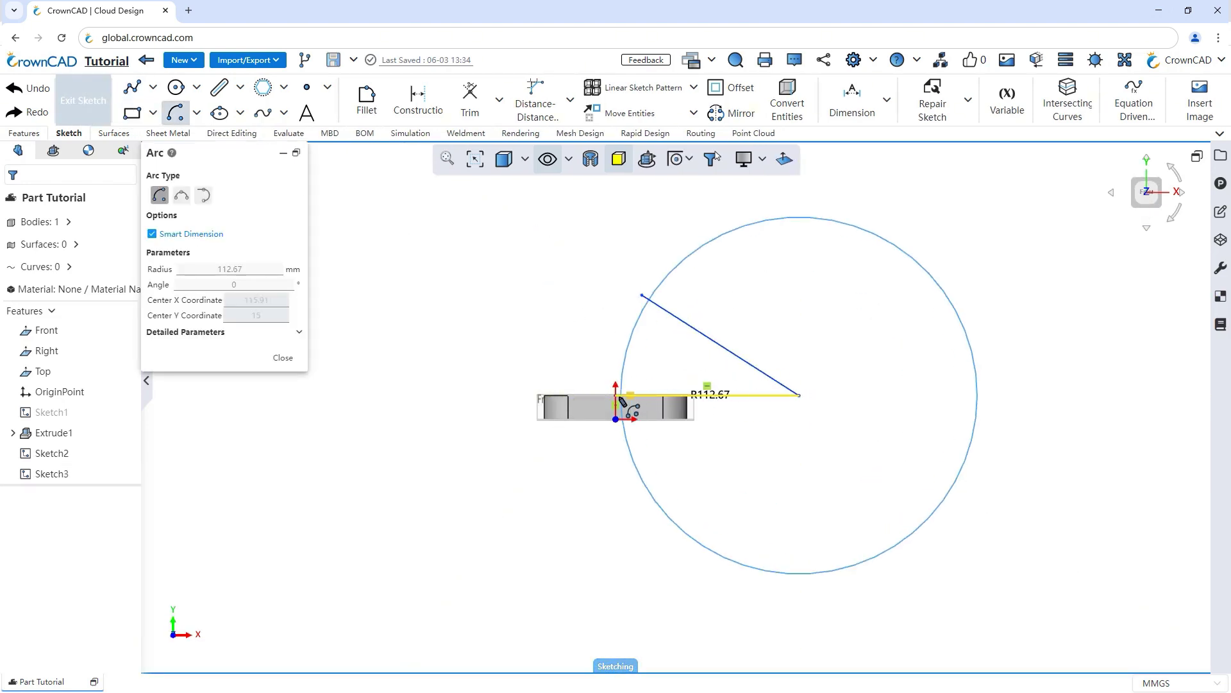
left_click(616, 395)
left_click(644, 299)
key("Escape")
left_click(83, 100)
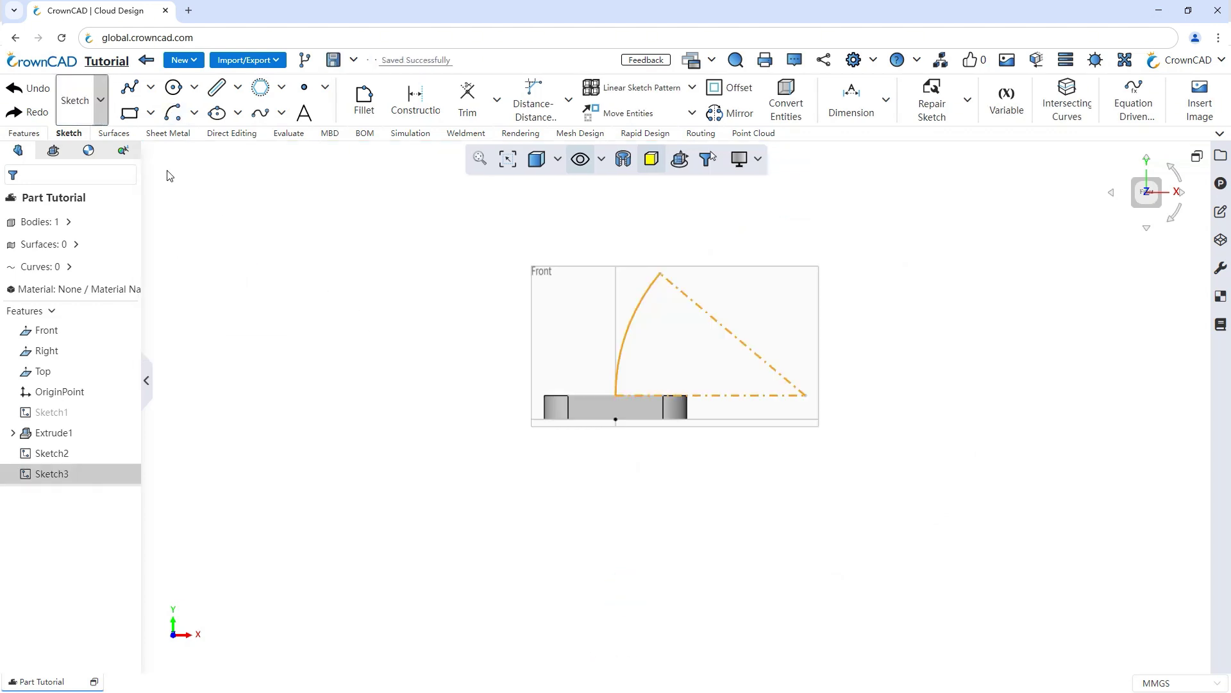
Hide the reference planes and create a swept boss with the two-circle sketch as profile and the arc as path
right_click(484, 388)
left_click(527, 426)
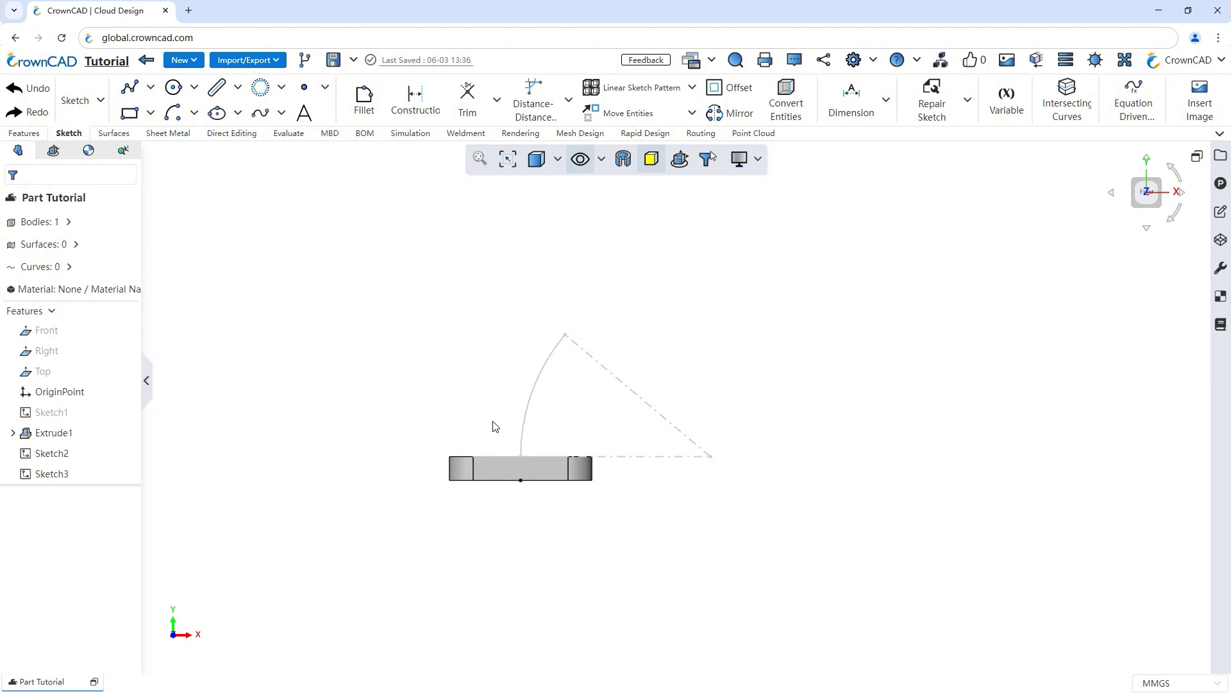
left_click(24, 133)
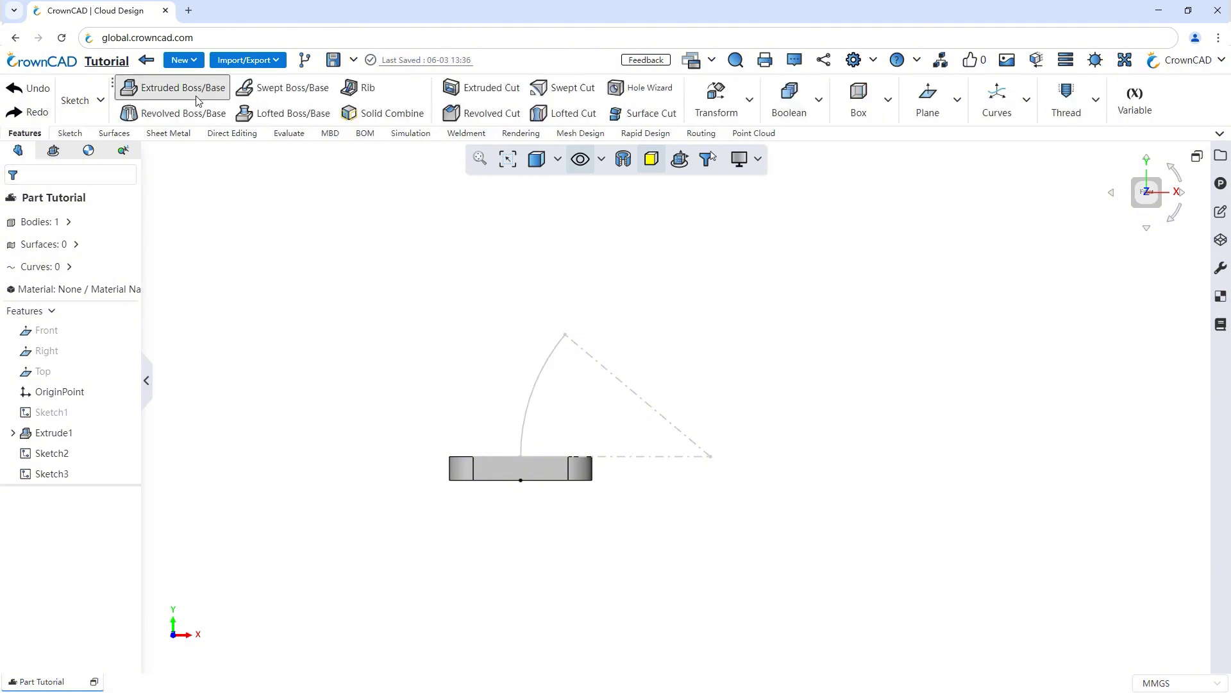
left_click(283, 87)
left_click(89, 453)
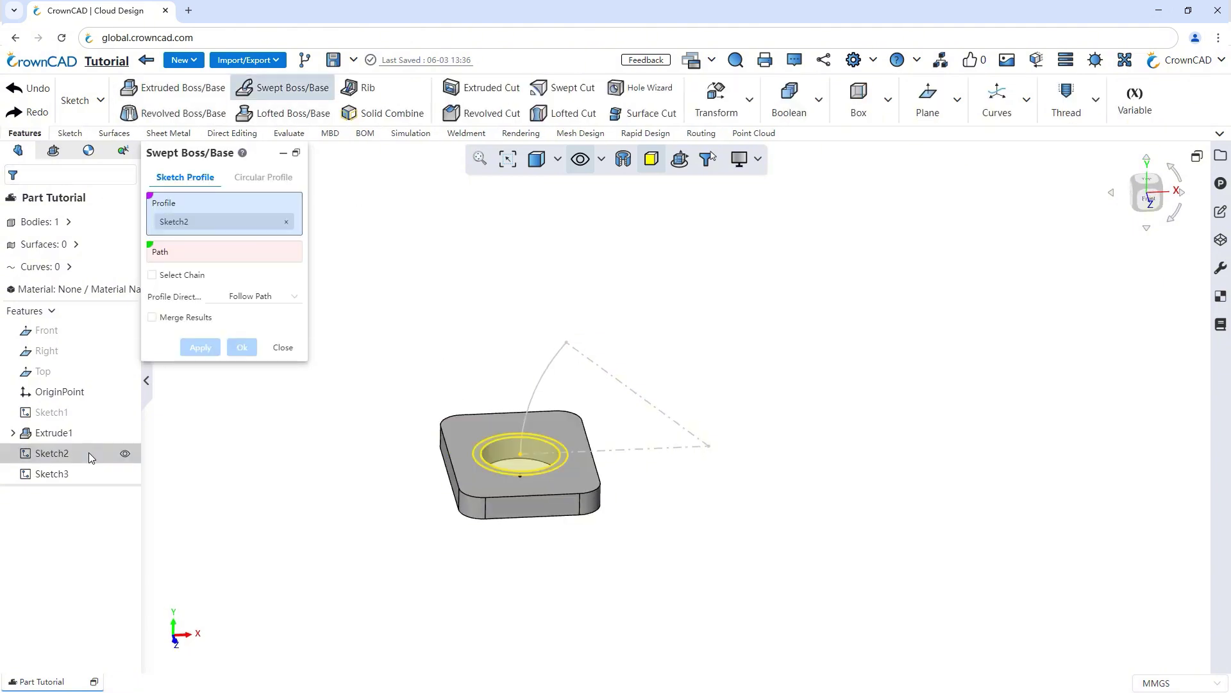
left_click(537, 387)
left_click(243, 370)
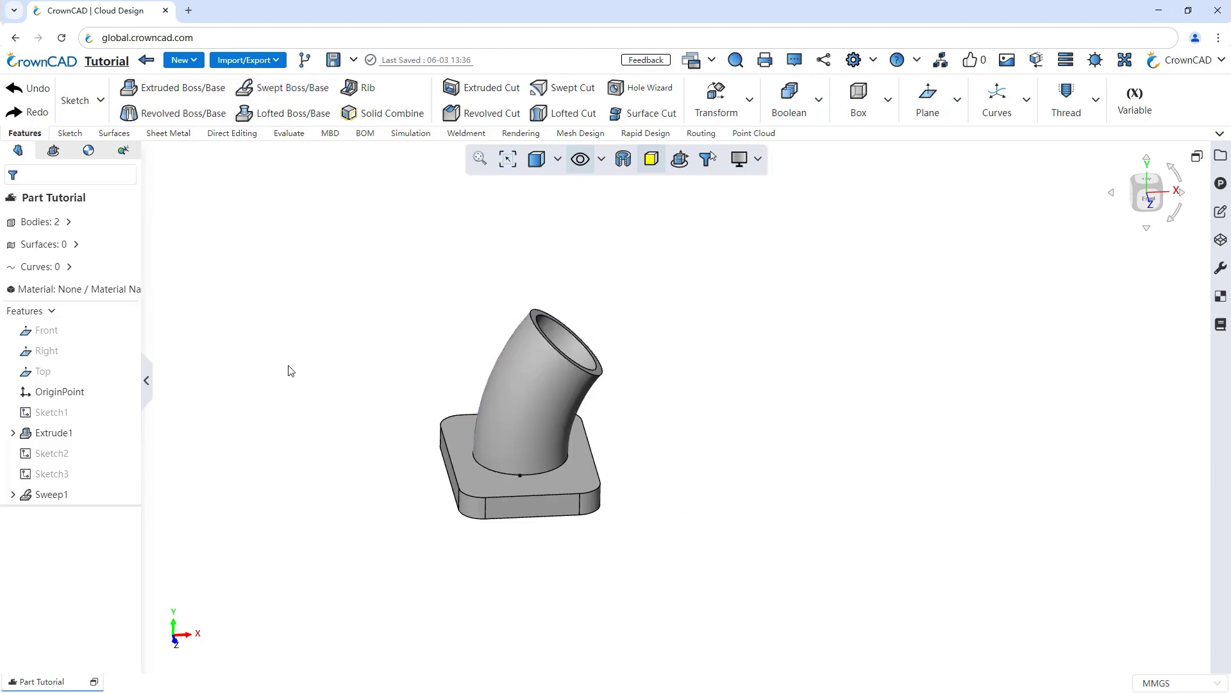
Start a sketch on the plate's long side face and draw a vertical reference line about 56 mm up from the origin
left_click(479, 160)
left_click(466, 522)
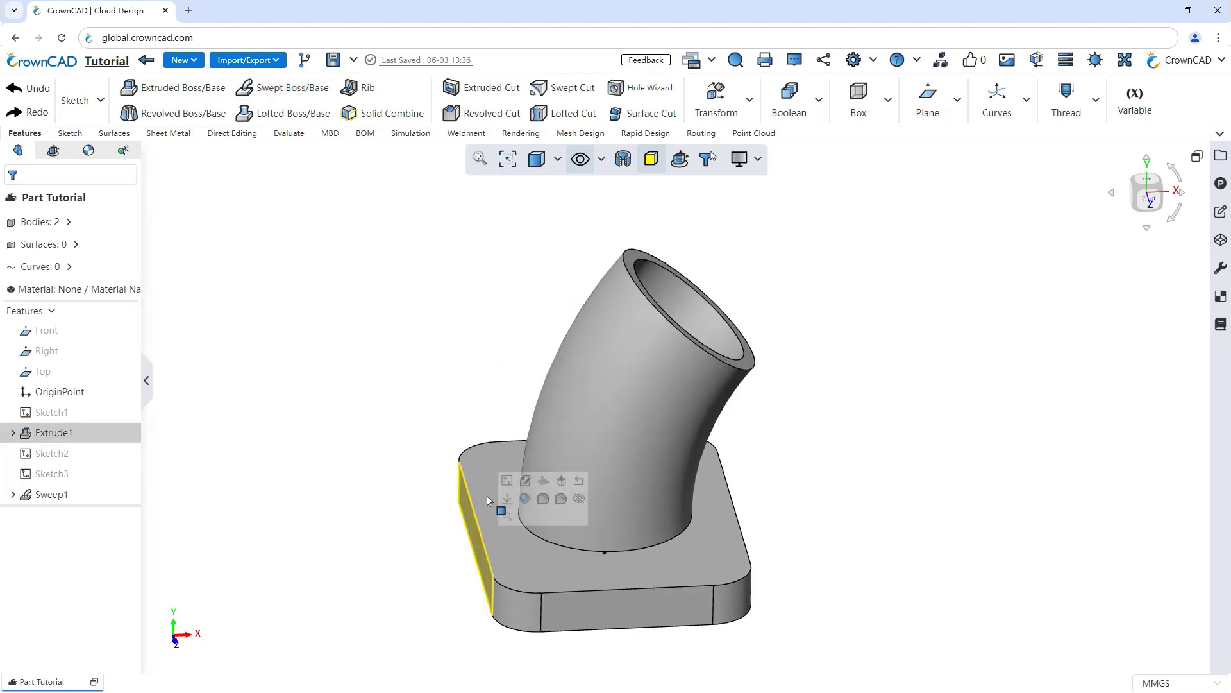
left_click(505, 481)
left_click(447, 158)
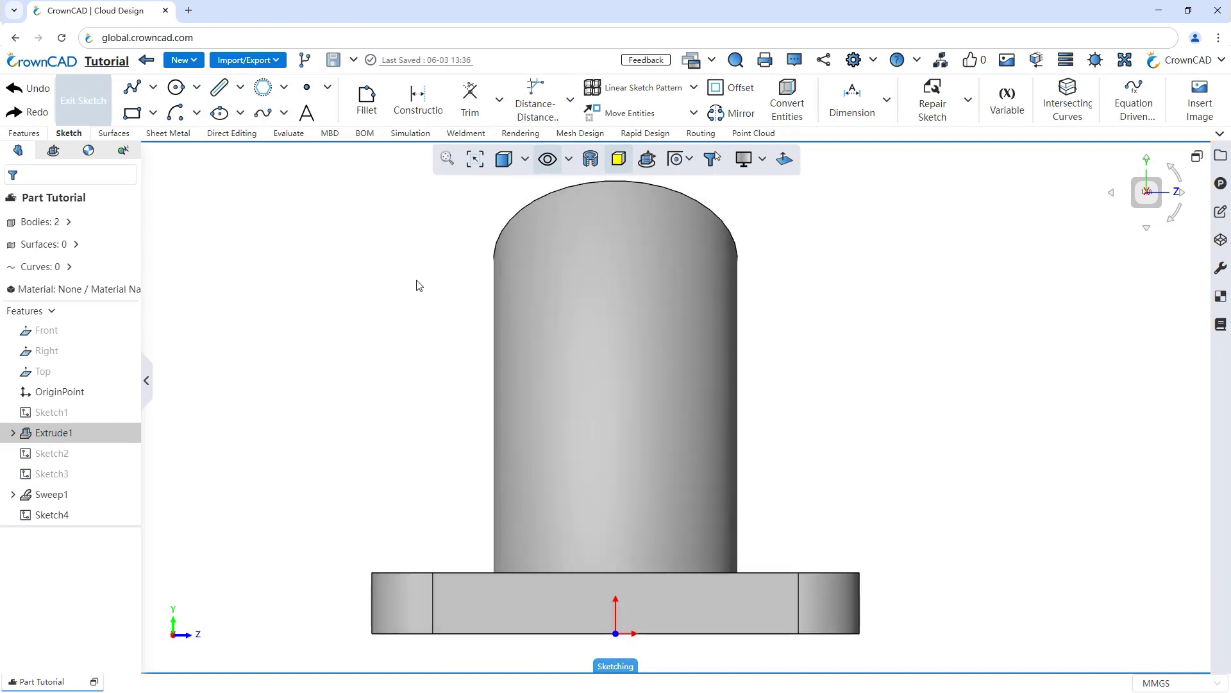
left_click(132, 87)
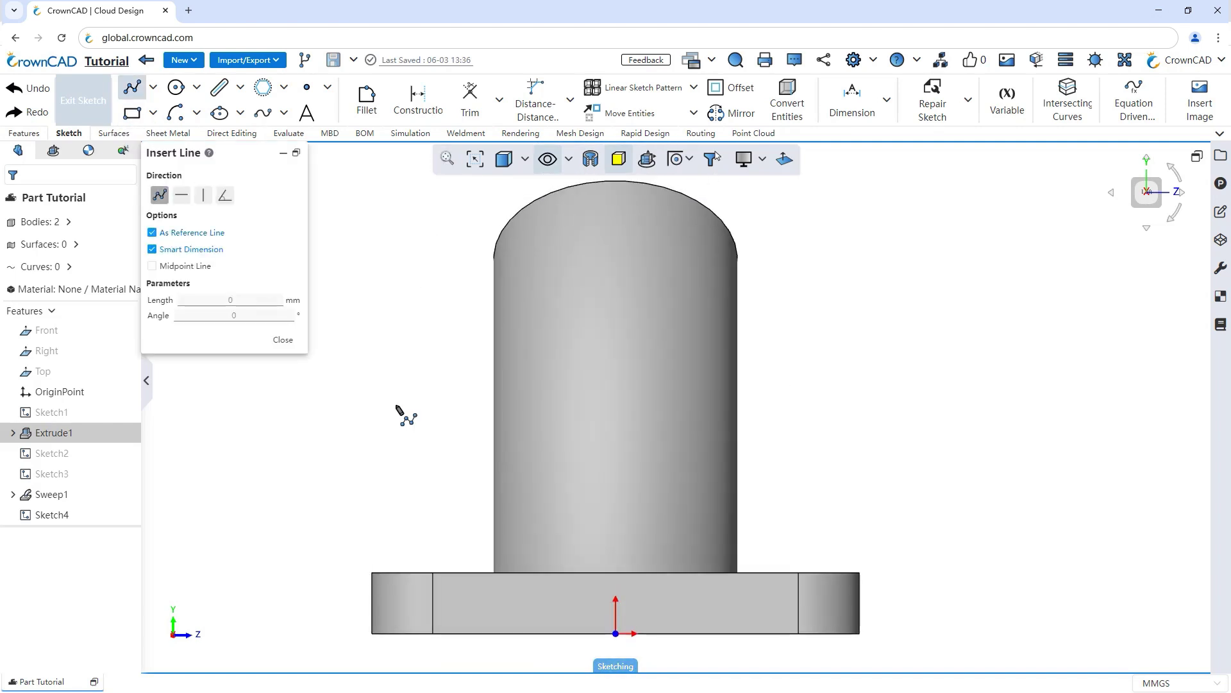
left_click(616, 633)
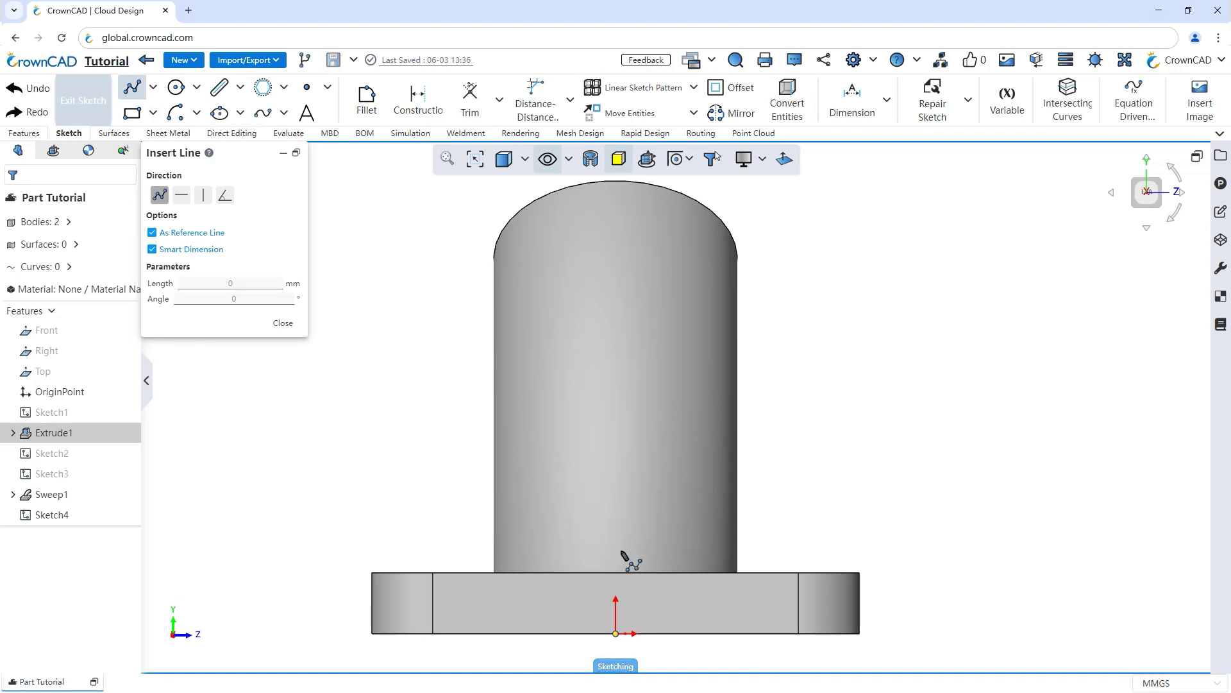
left_click(616, 407)
Draw a 40 mm diameter circle centered on the upper end of the vertical reference line
right_click_drag(815, 441, 873, 442)
left_click(615, 407)
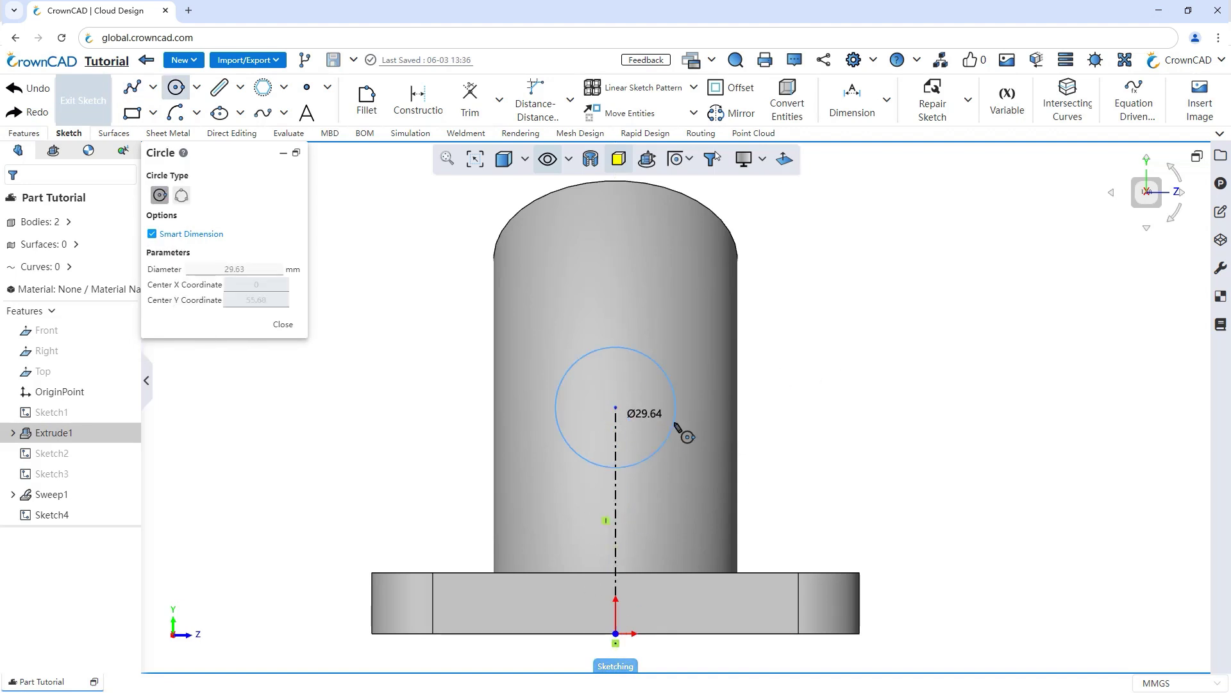
key("Tab")
type("40")
key("Return")
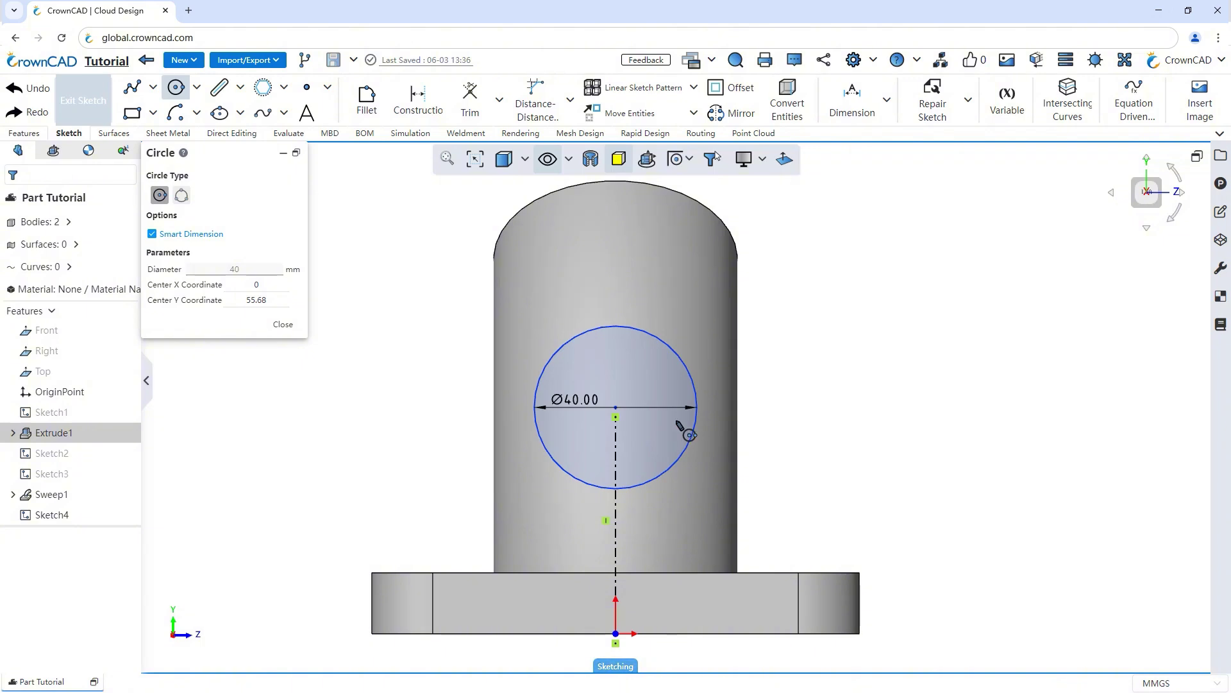
Dimension the vertical reference line and set its length to 50 mm
right_click_drag(780, 426, 773, 320)
left_click(618, 454)
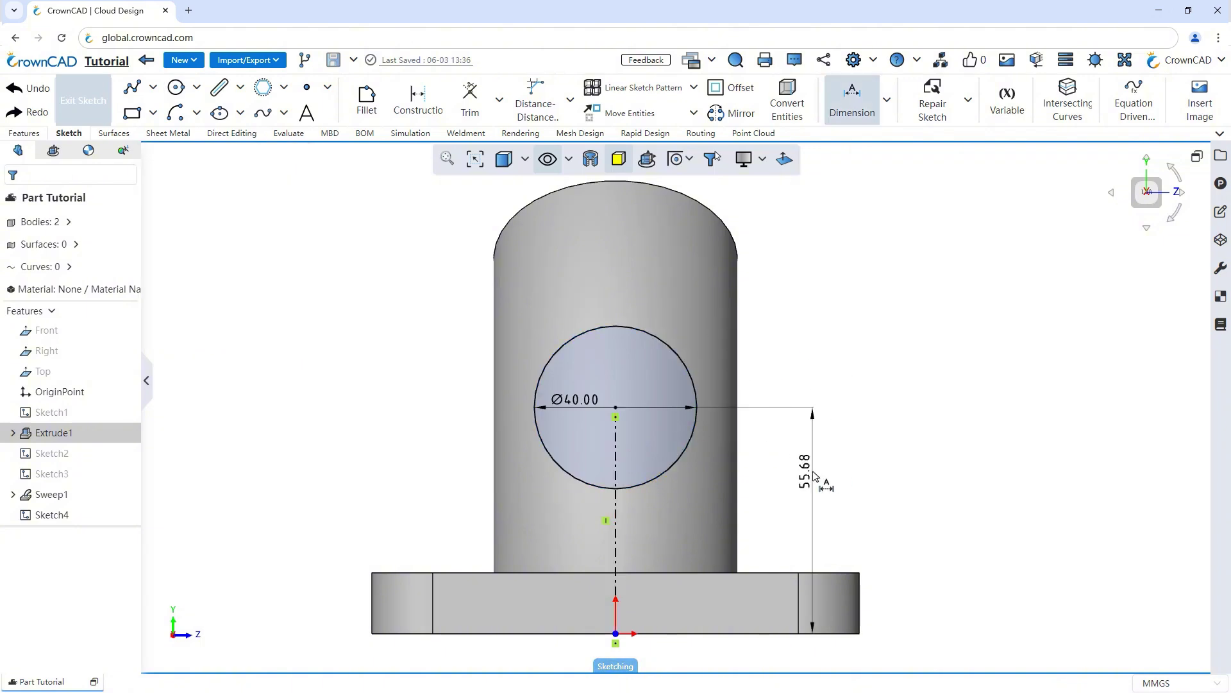
left_click(809, 481)
type("50")
key("Return")
Draw a rectangle 12 mm wide and about 16 mm high from the circle's lower edge down to the plate's top edge
left_click(133, 114)
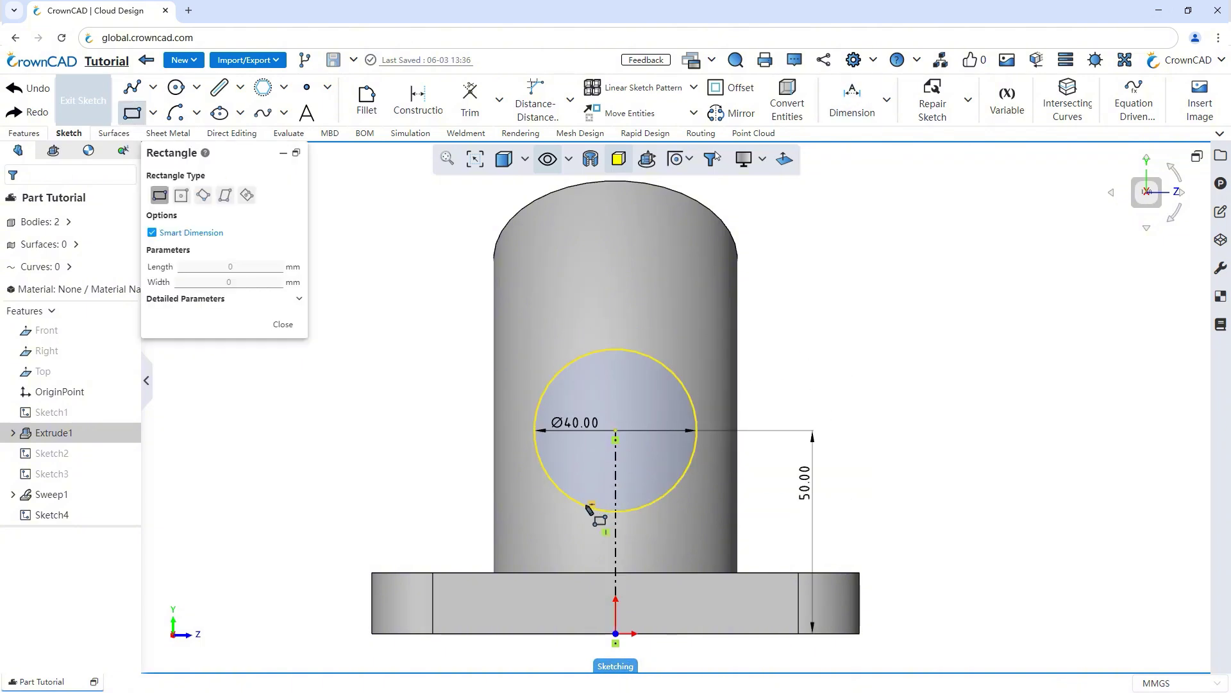
left_click(587, 507)
left_click(638, 574)
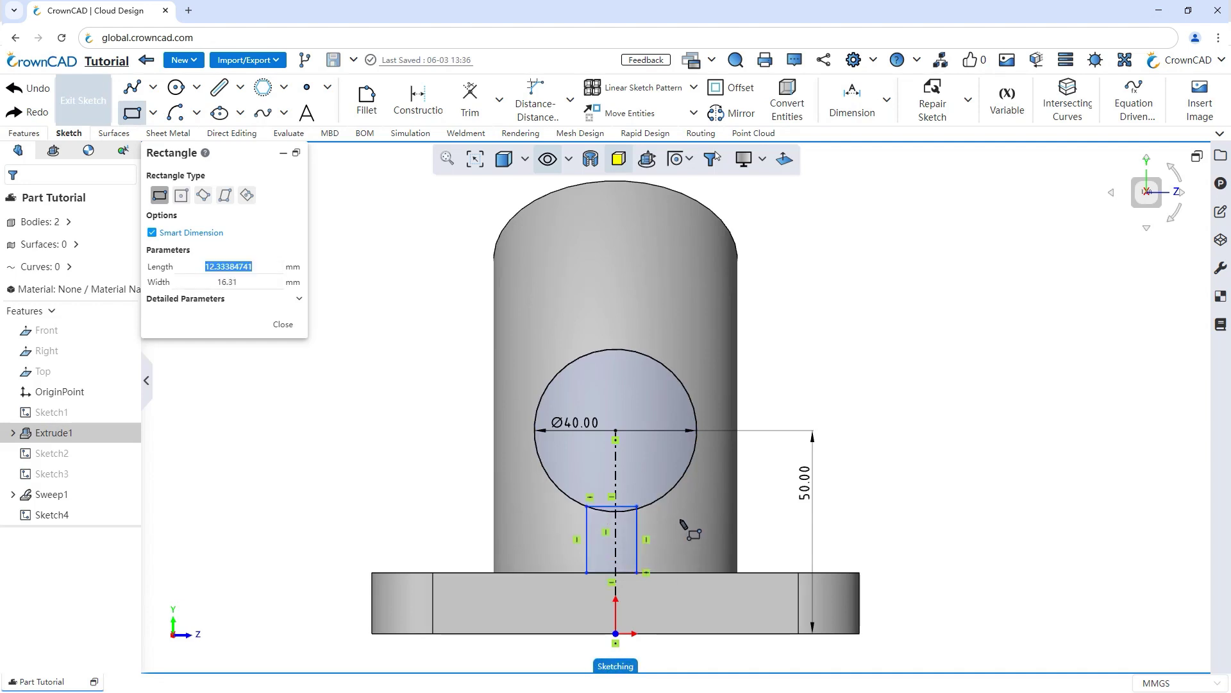
type("12")
key("Return")
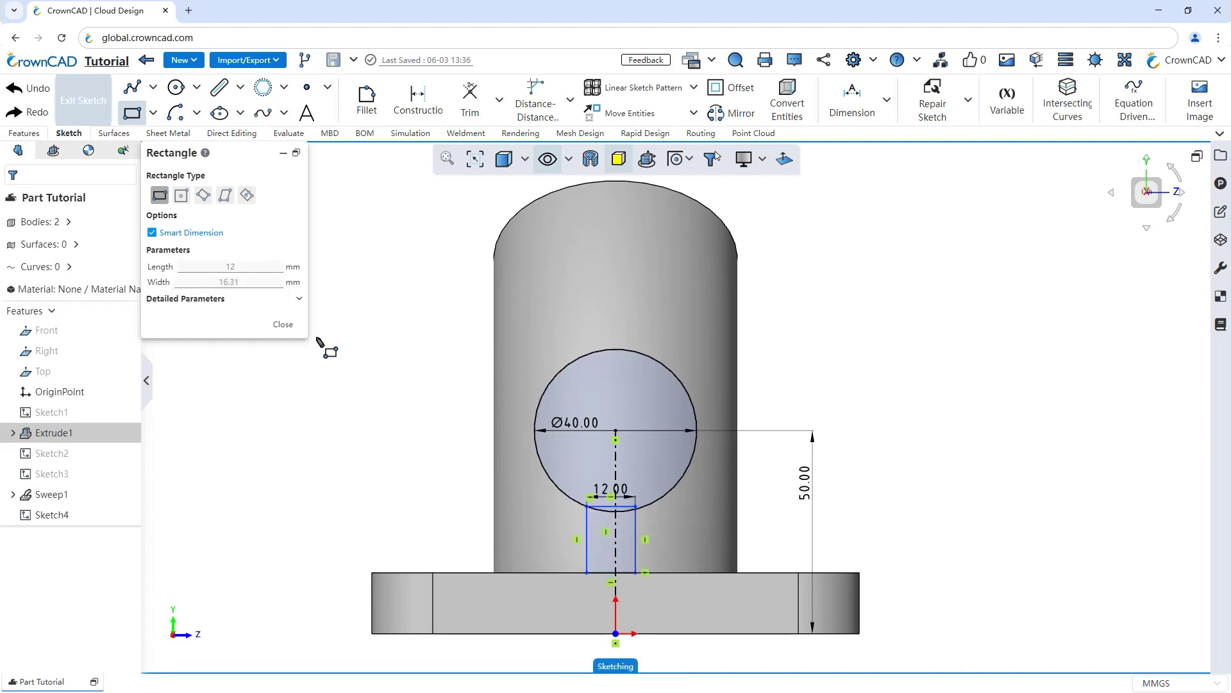
key("Escape")
Make the rectangle's two vertical sides symmetric about the vertical reference line
left_click(616, 536)
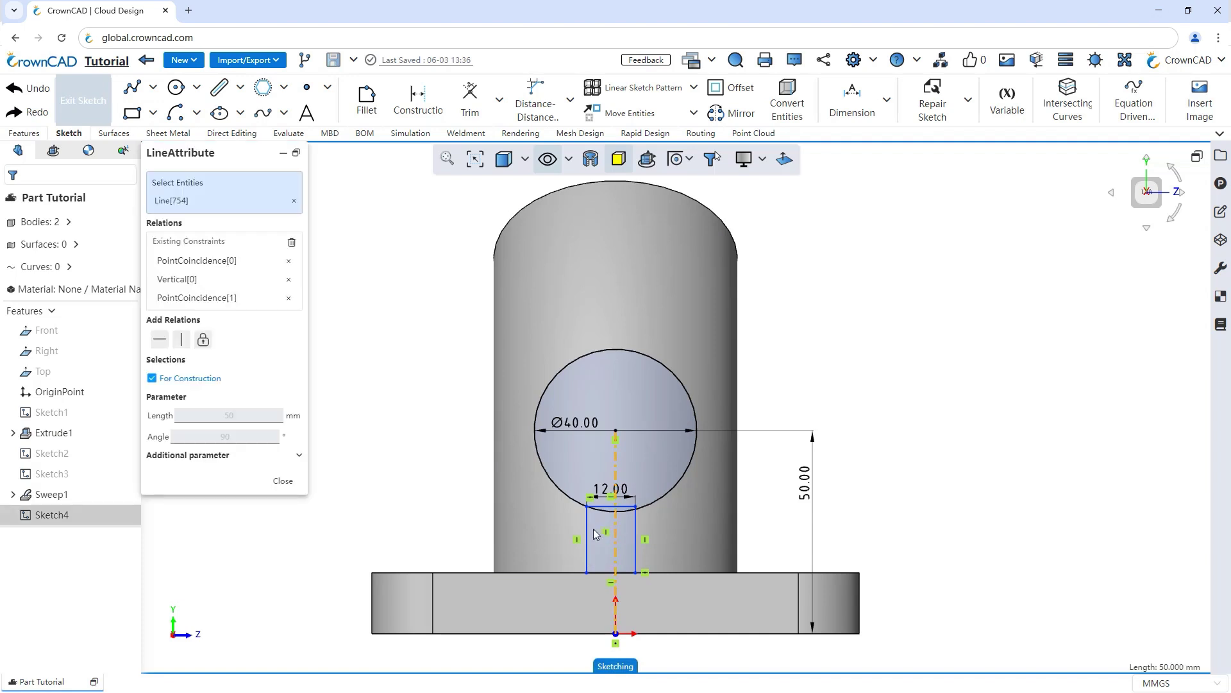
left_click(587, 534)
left_click(636, 541)
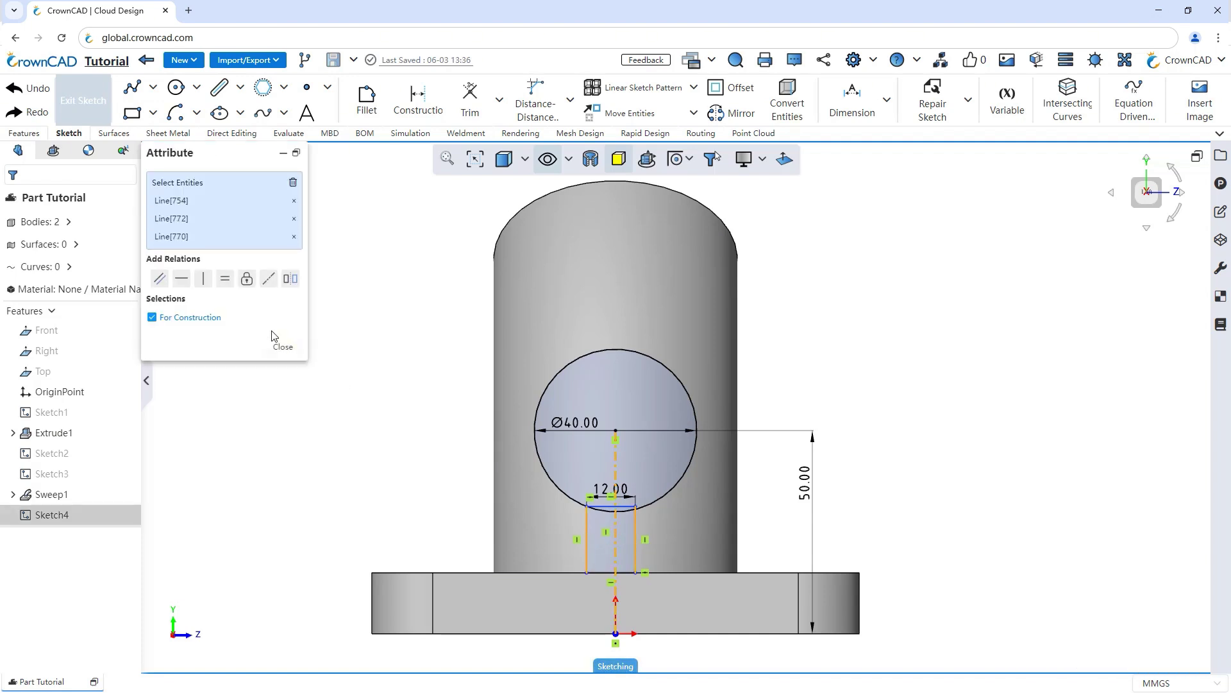
left_click(291, 280)
Trim the overlapping segments where the rectangle meets the circle and finish the sketch
left_click(470, 99)
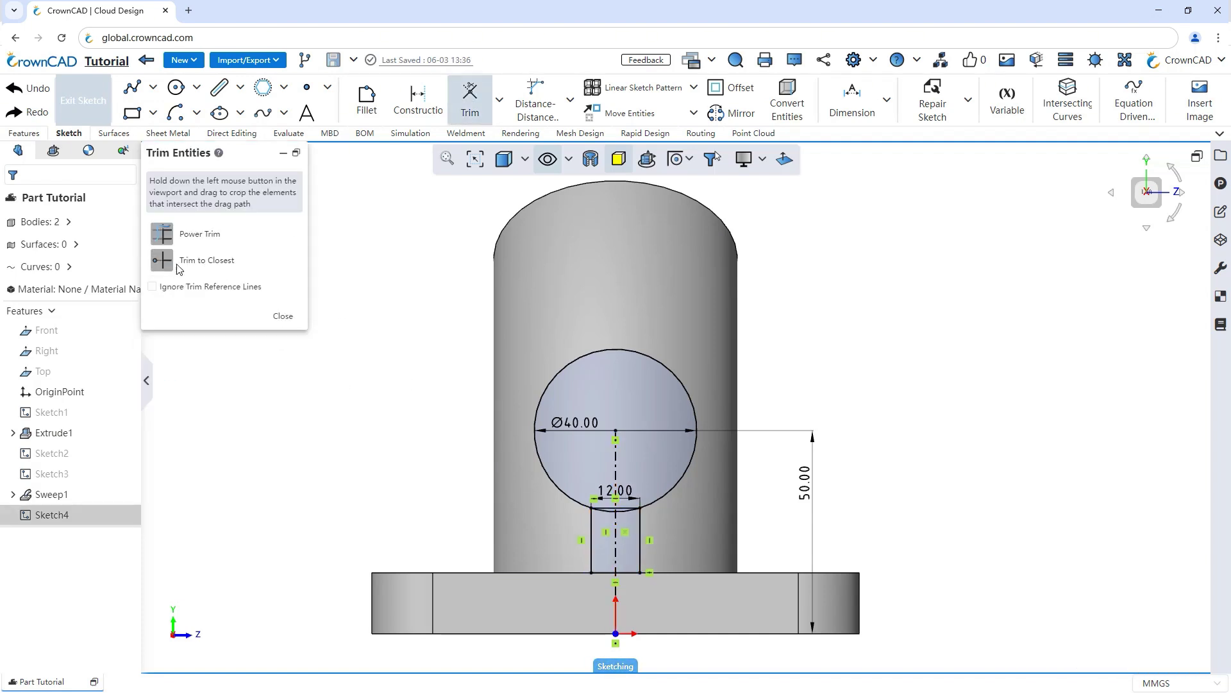
left_click(417, 100)
left_click(626, 508)
left_click(100, 109)
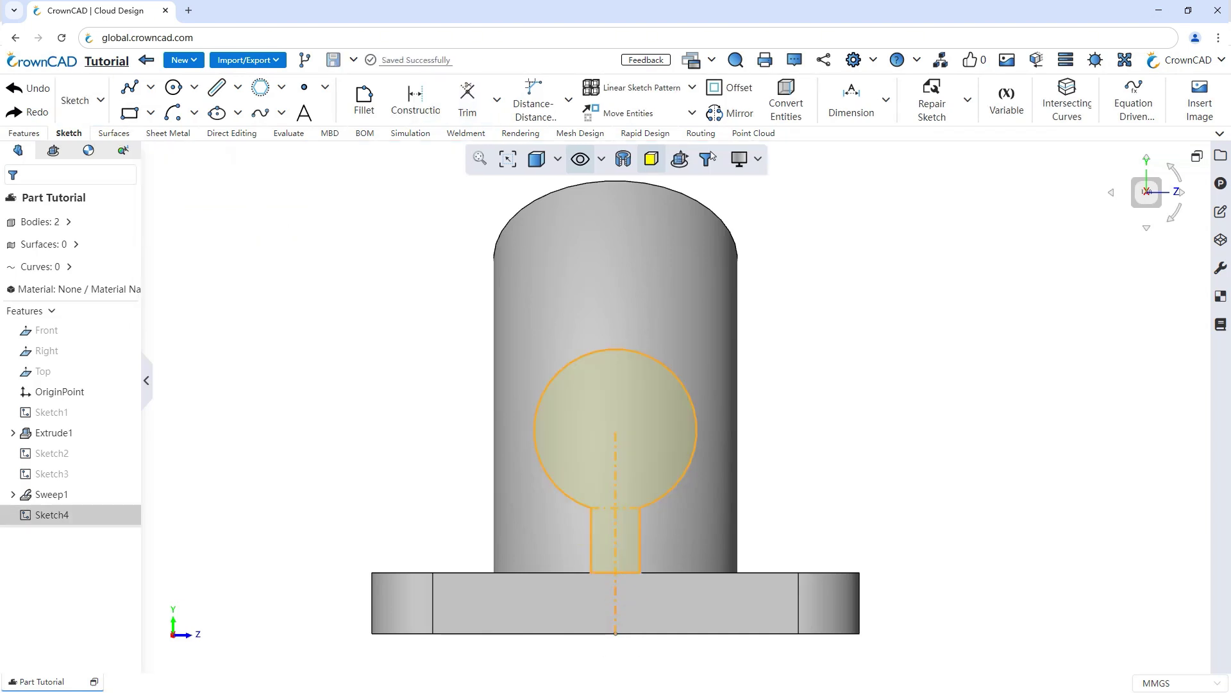
Extrude the keyhole-shaped sketch from the plate's side face up to the curved pipe, merging the bodies
left_click(23, 134)
left_click(173, 88)
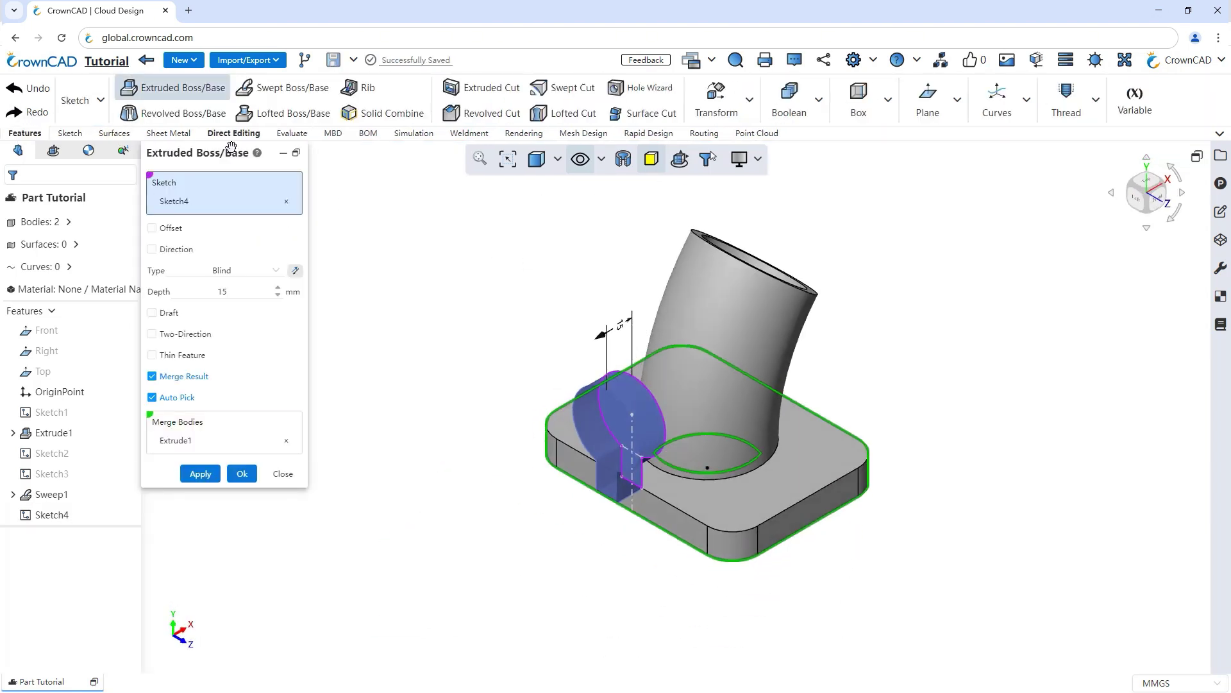
left_click(237, 270)
left_click(212, 312)
left_click(243, 521)
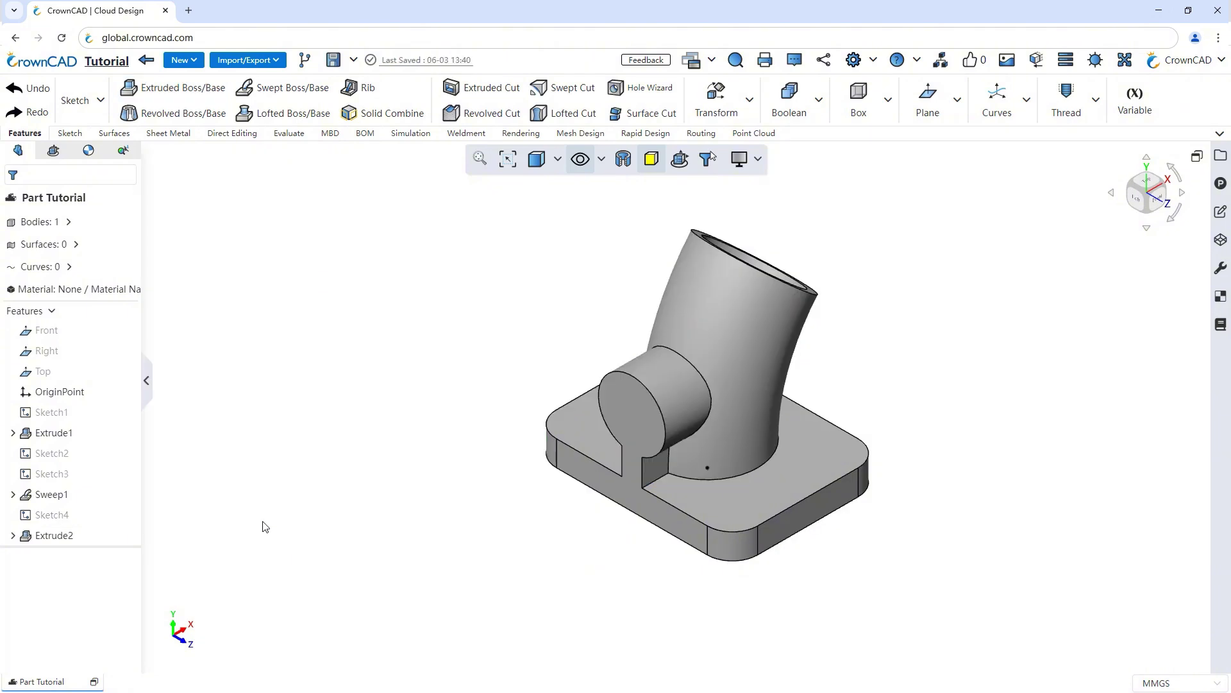
Sketch a 25 mm diameter circle concentric with the round boss on its end face and finish the sketch
left_click(638, 414)
right_click(637, 414)
left_click(648, 367)
key("c")
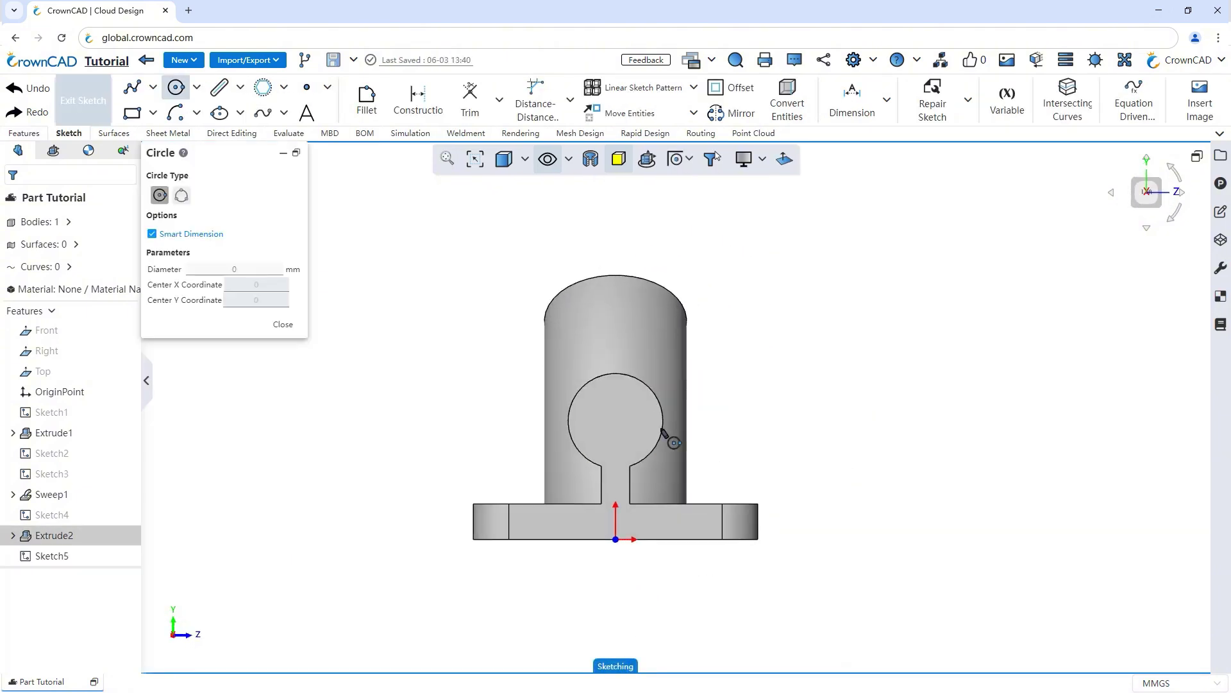
left_click(616, 421)
left_click(630, 422)
type("25")
key("Return")
left_click(84, 100)
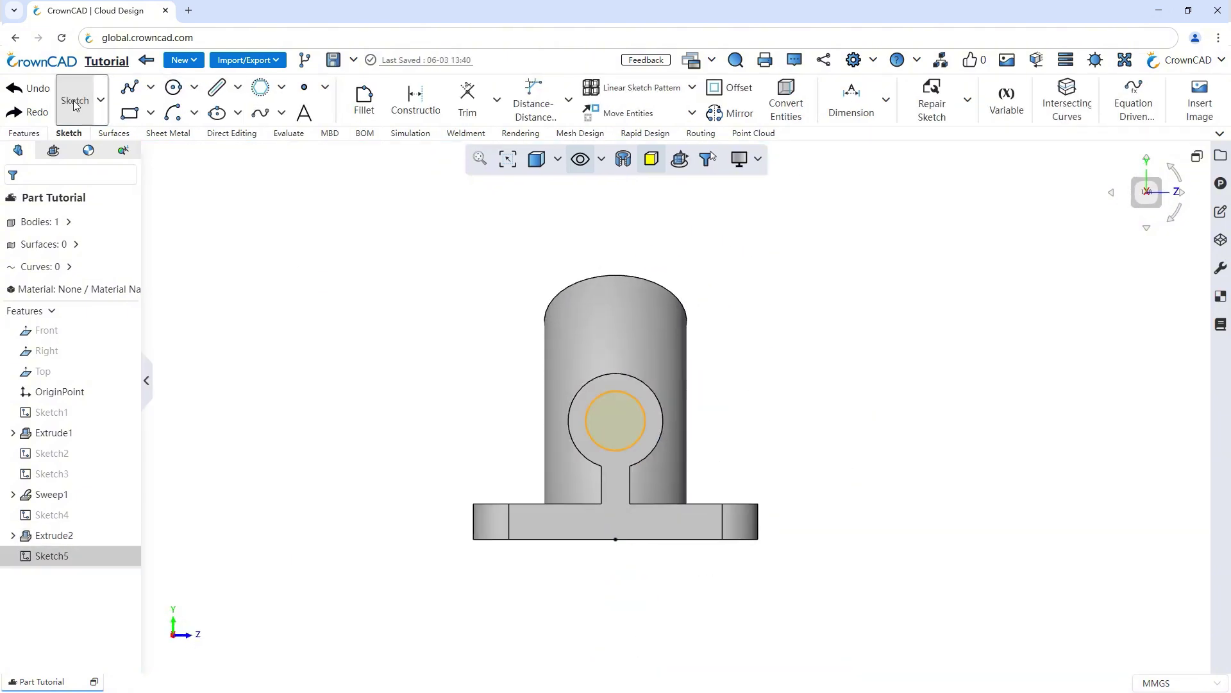
Cut the 25 mm circle through the boss into the pipe and hide its sketch
left_click(481, 87)
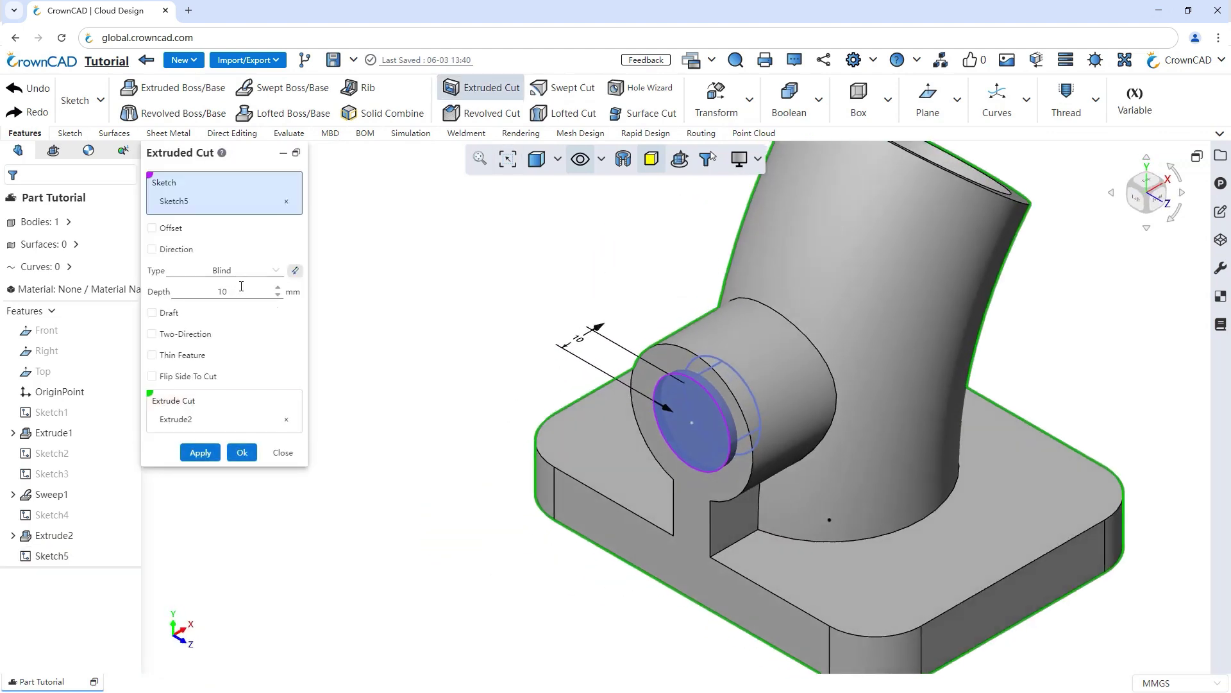
left_click(242, 453)
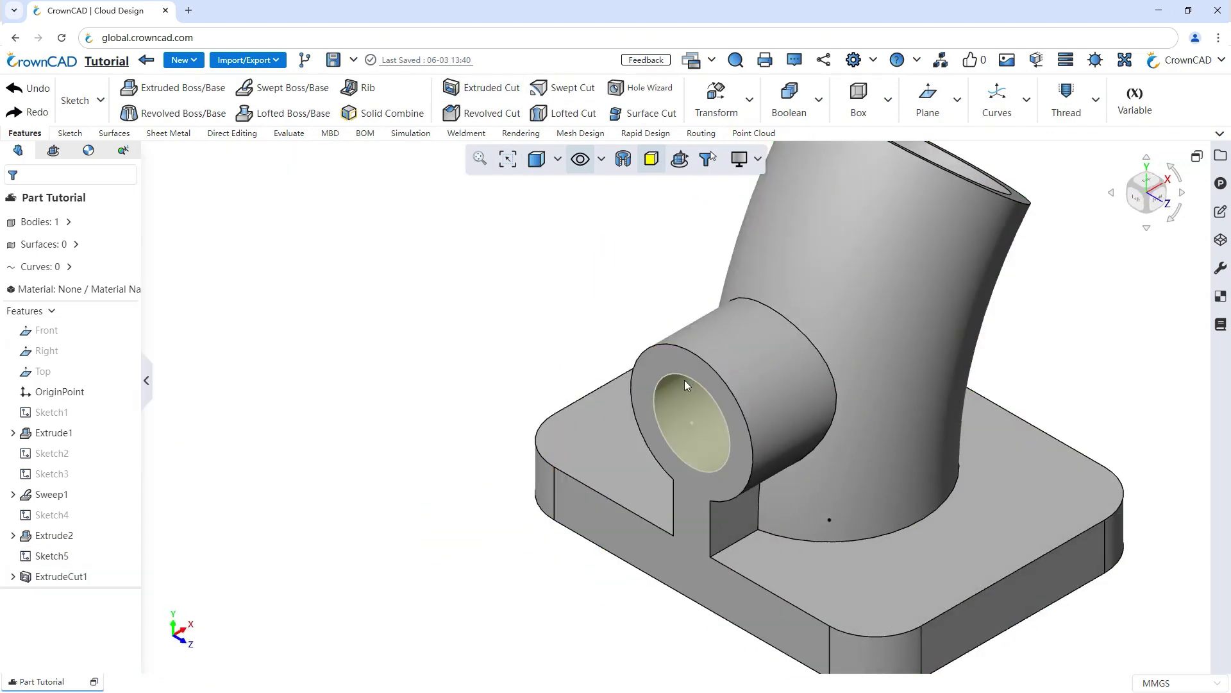
right_click(703, 385)
left_click(766, 371)
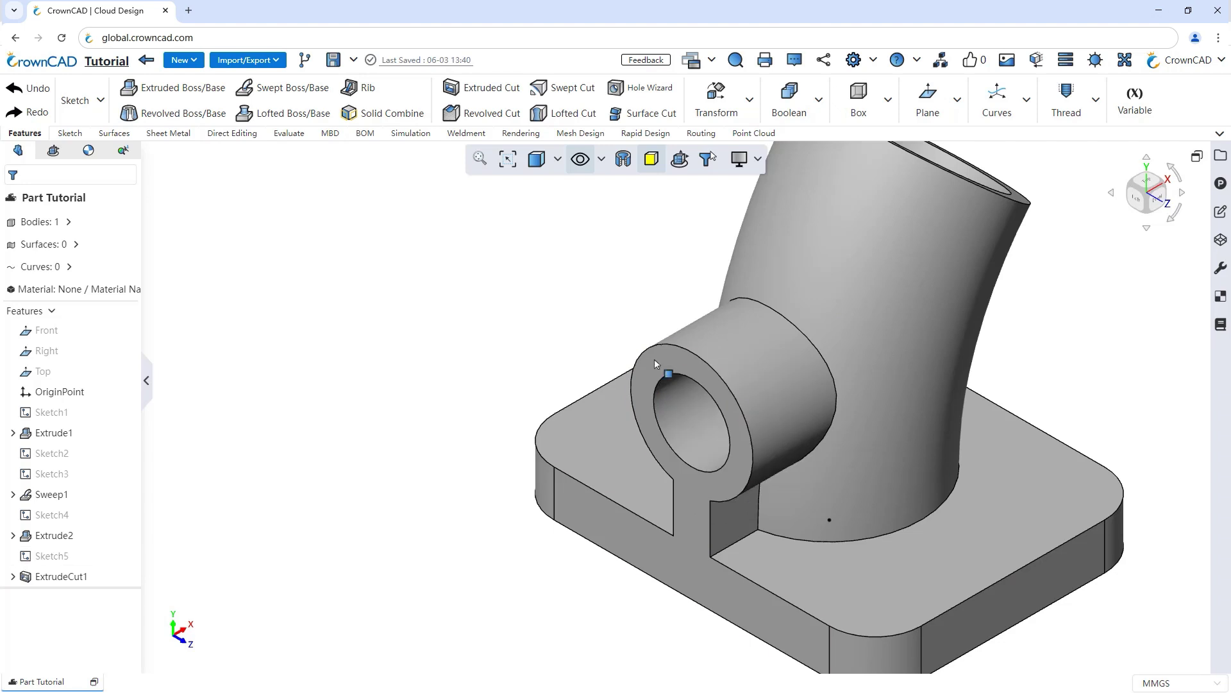
Chamfer the outer edge of the boss's bore with a distance of 2 mm at 45°
left_click(669, 372)
left_click(763, 335)
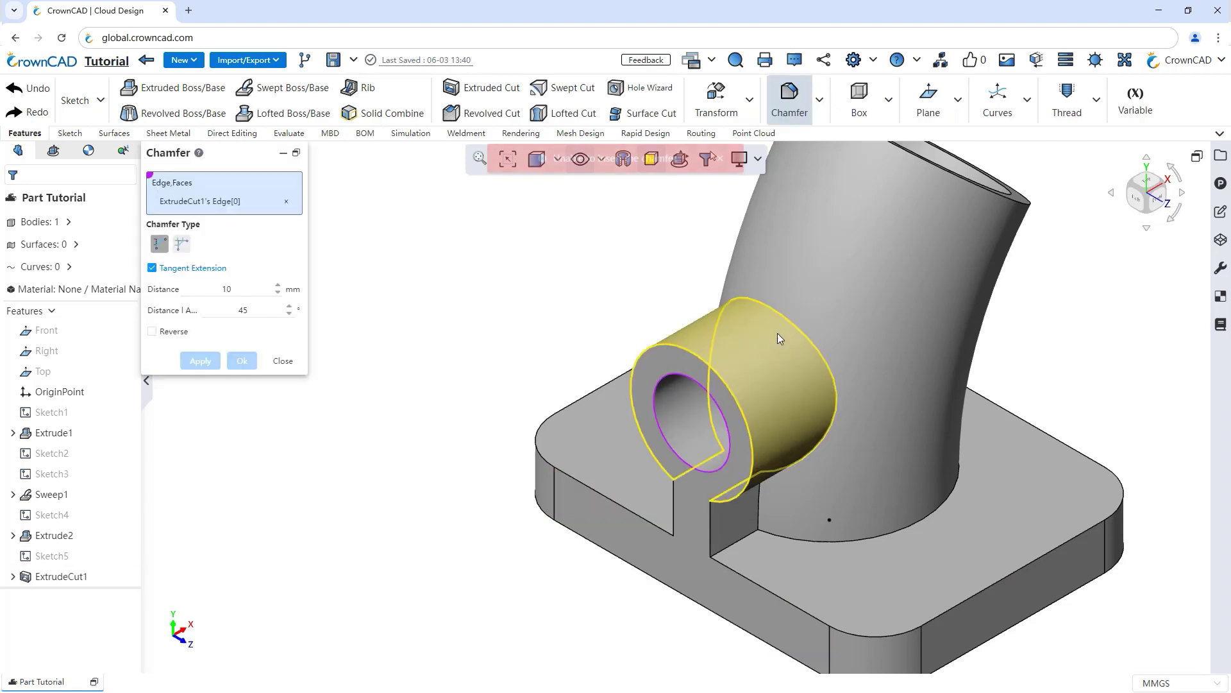
type("2")
key("Return")
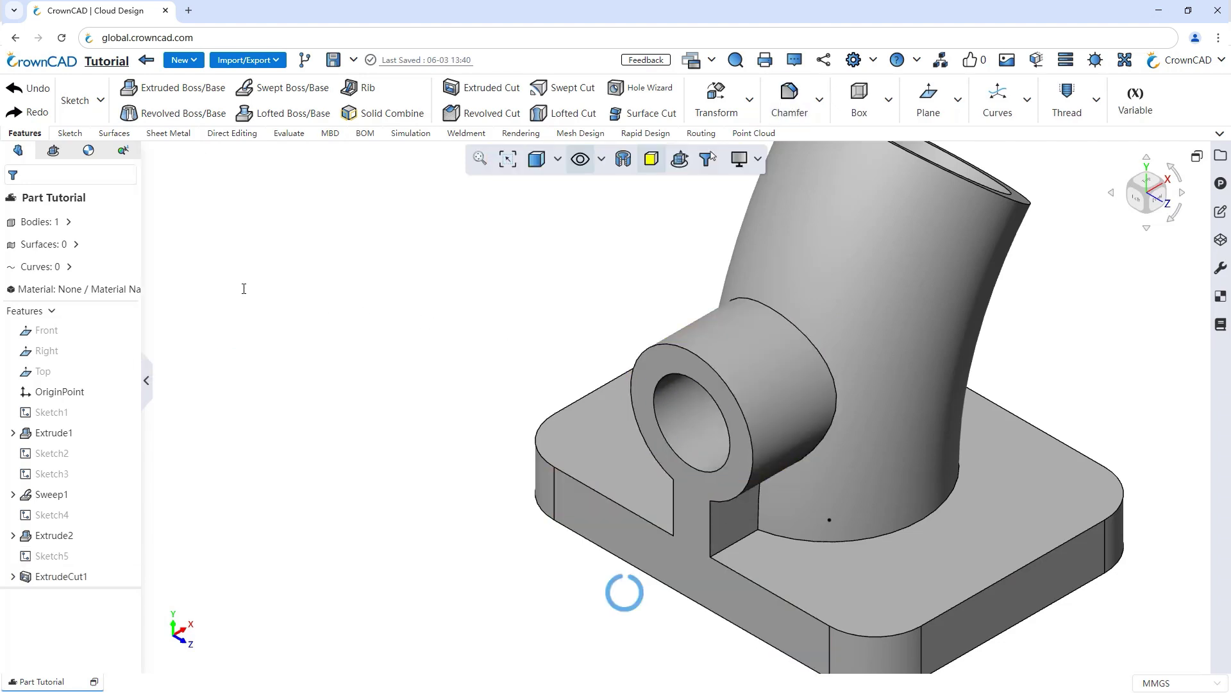
Fillet the edges where the boss and its supporting web meet the pipe with a 5 mm radius
key("f")
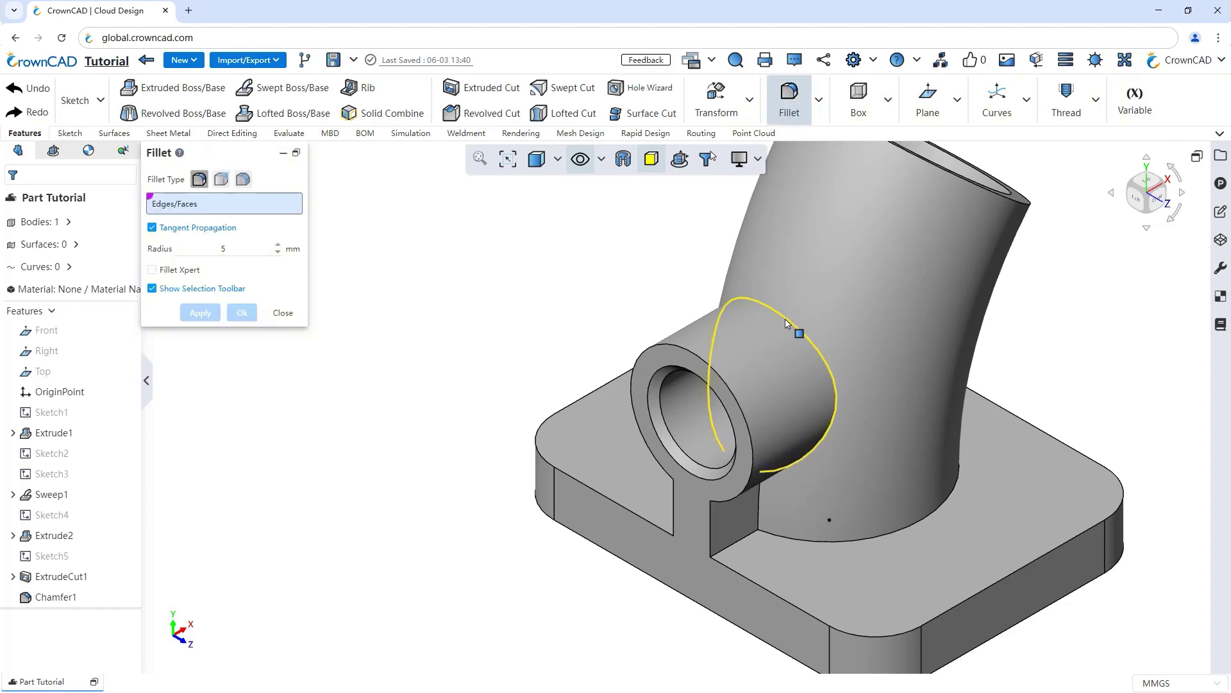
left_click(786, 321)
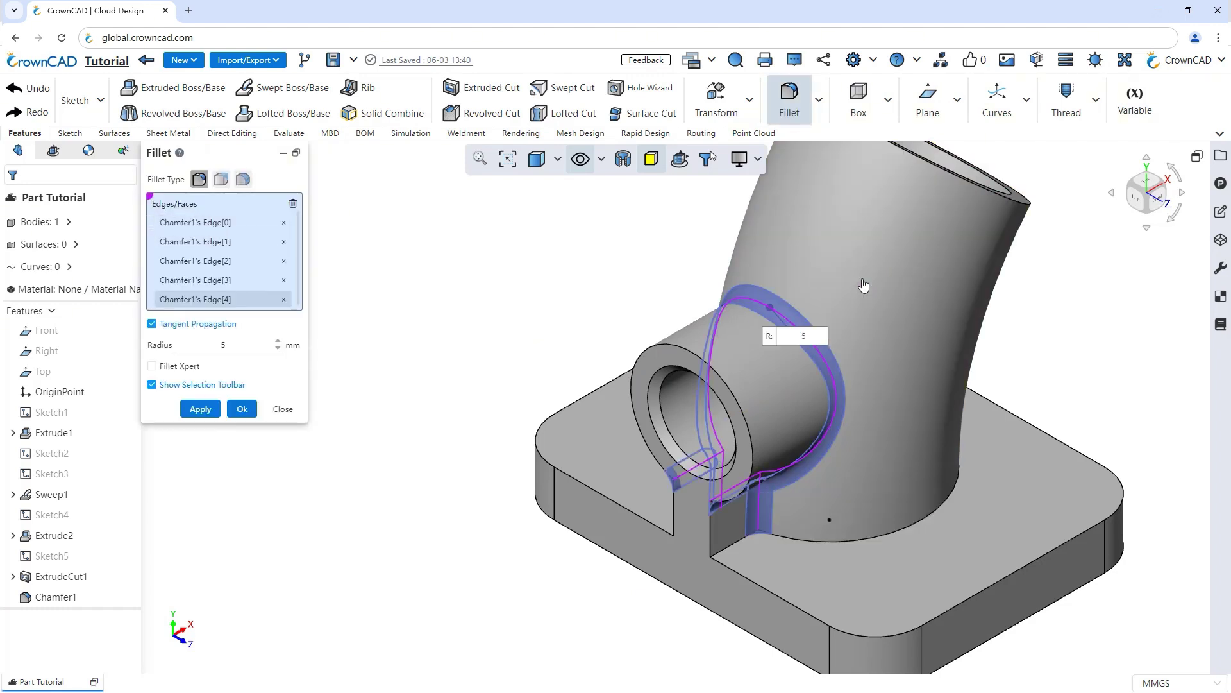
key("d")
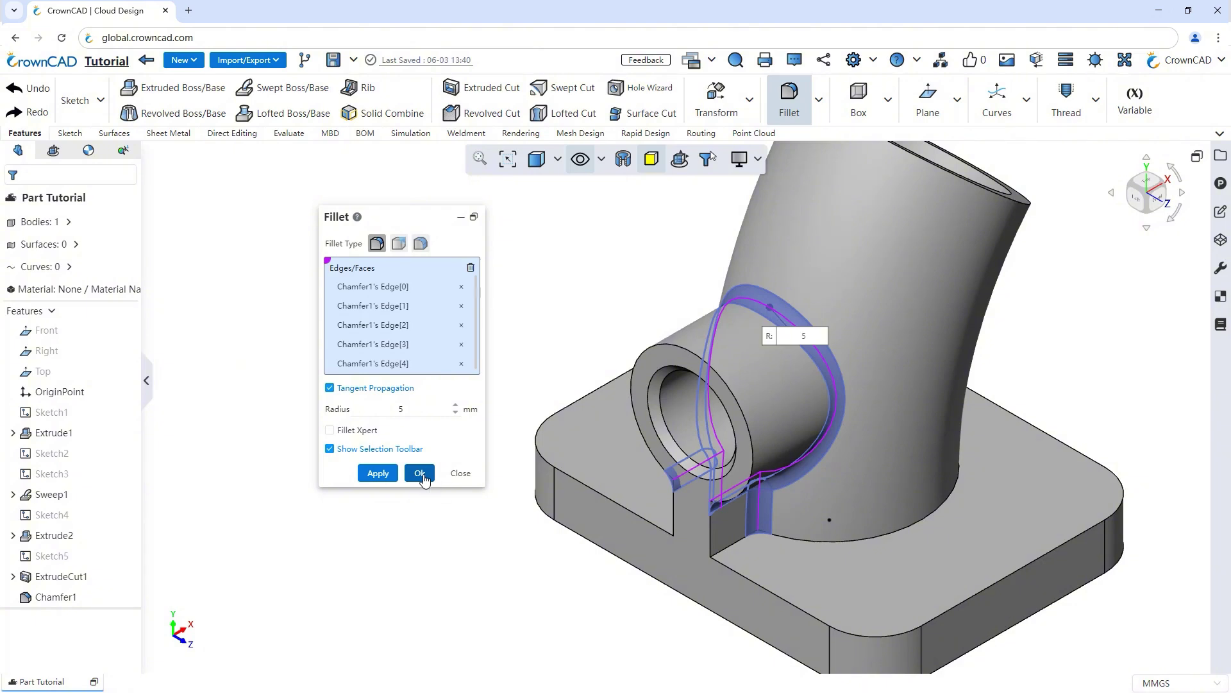
left_click(420, 475)
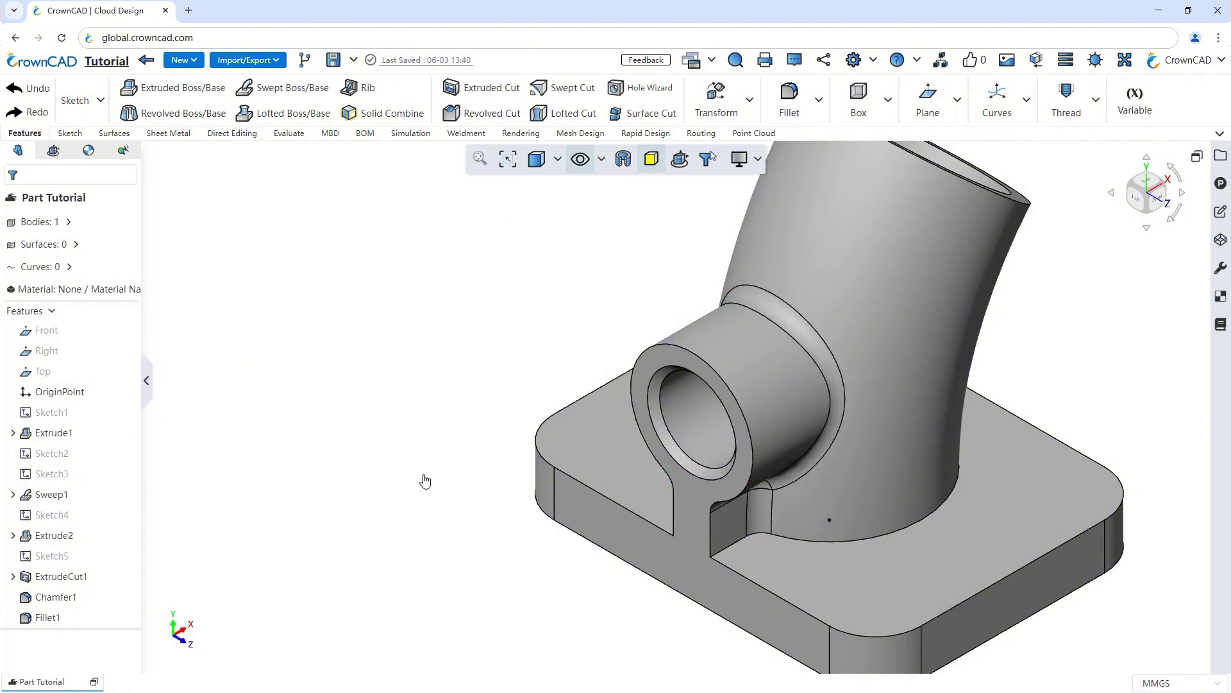
Start a sketch on the pipe's open end face and convert its inner circular edge into sketch geometry
left_click(480, 158)
middle_click_drag(493, 341, 570, 296)
left_click(574, 295)
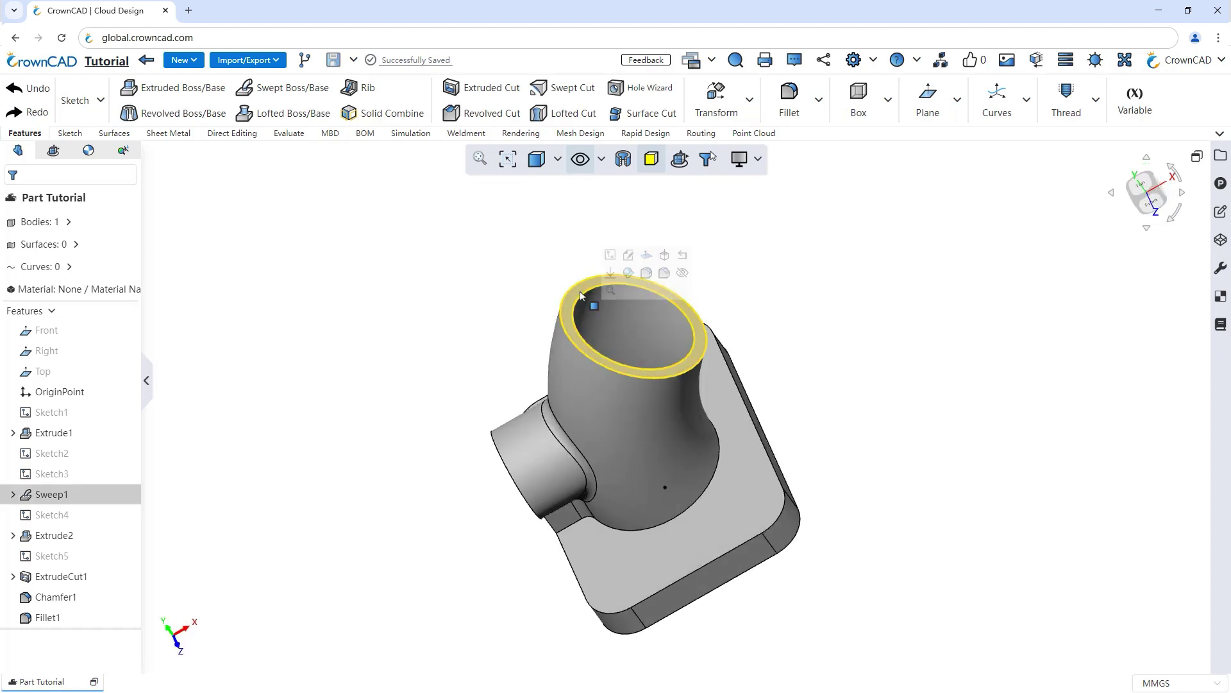
left_click(610, 254)
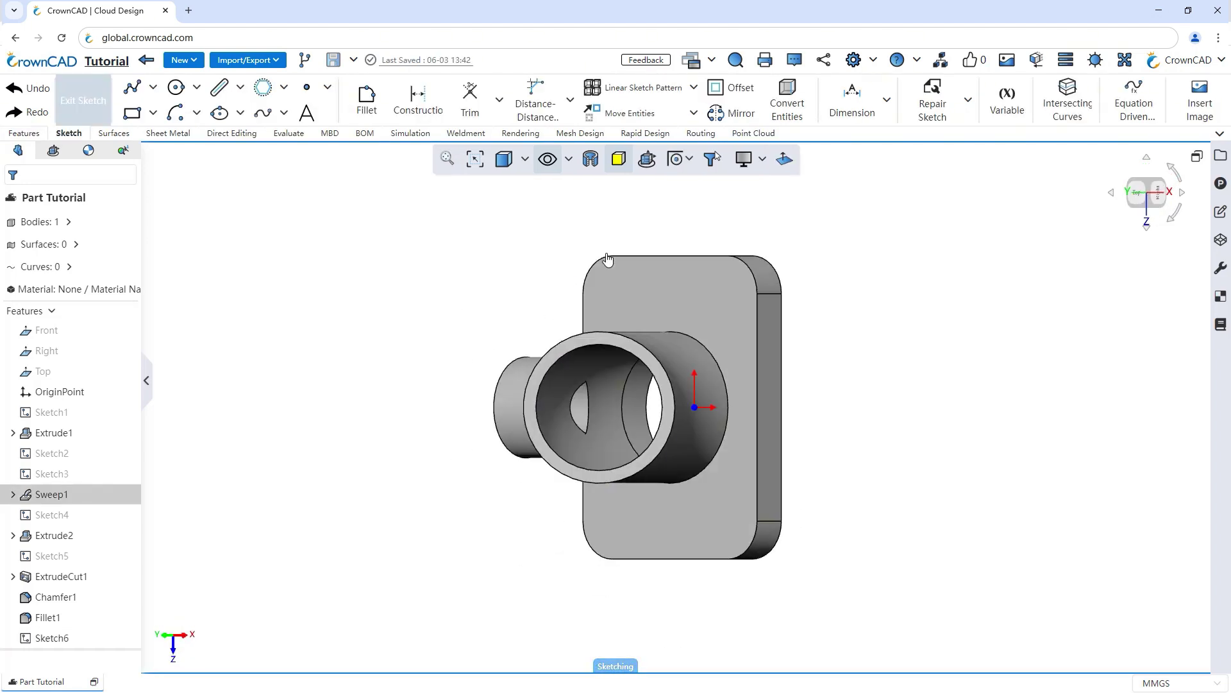
left_click(789, 97)
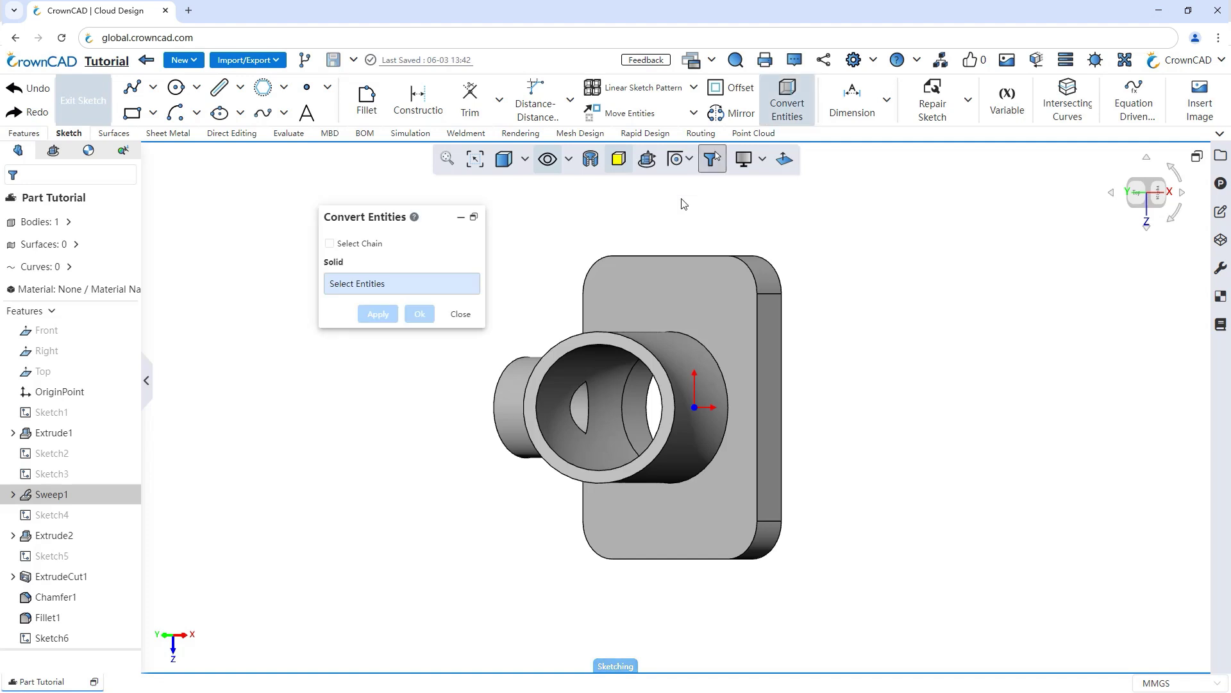
left_click(617, 348)
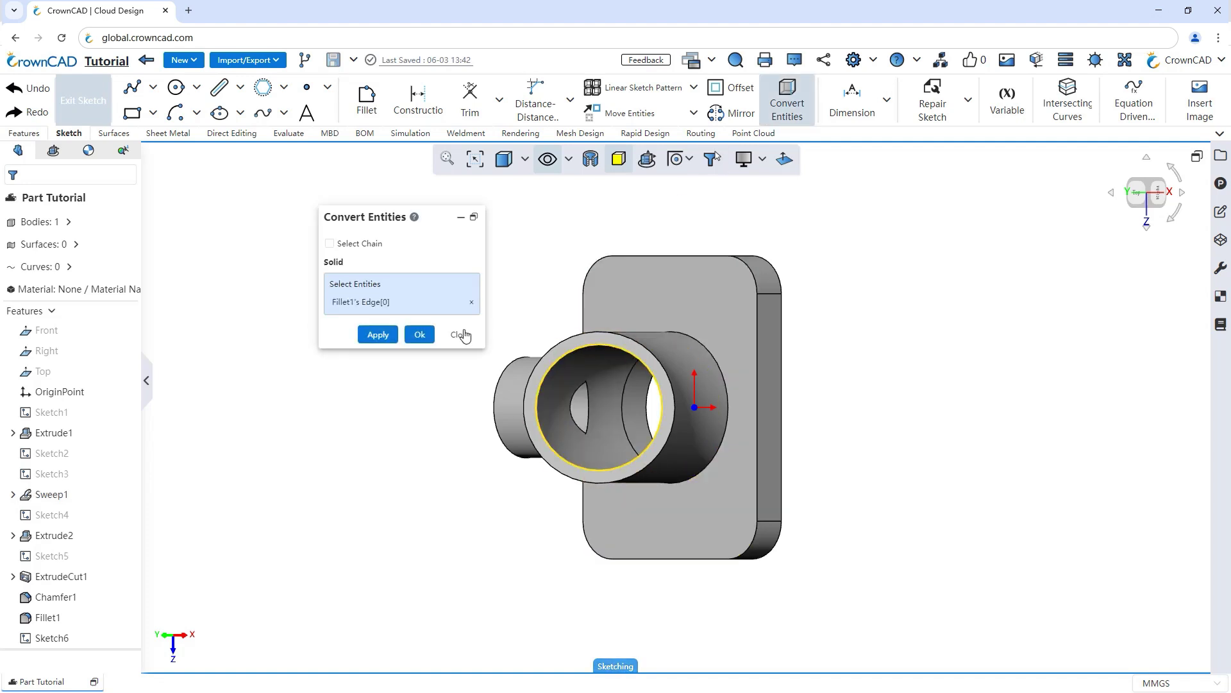
left_click(418, 336)
Draw a circle concentric with the converted pipe edge and set its diameter to 110 mm
right_click_drag(496, 326, 553, 330)
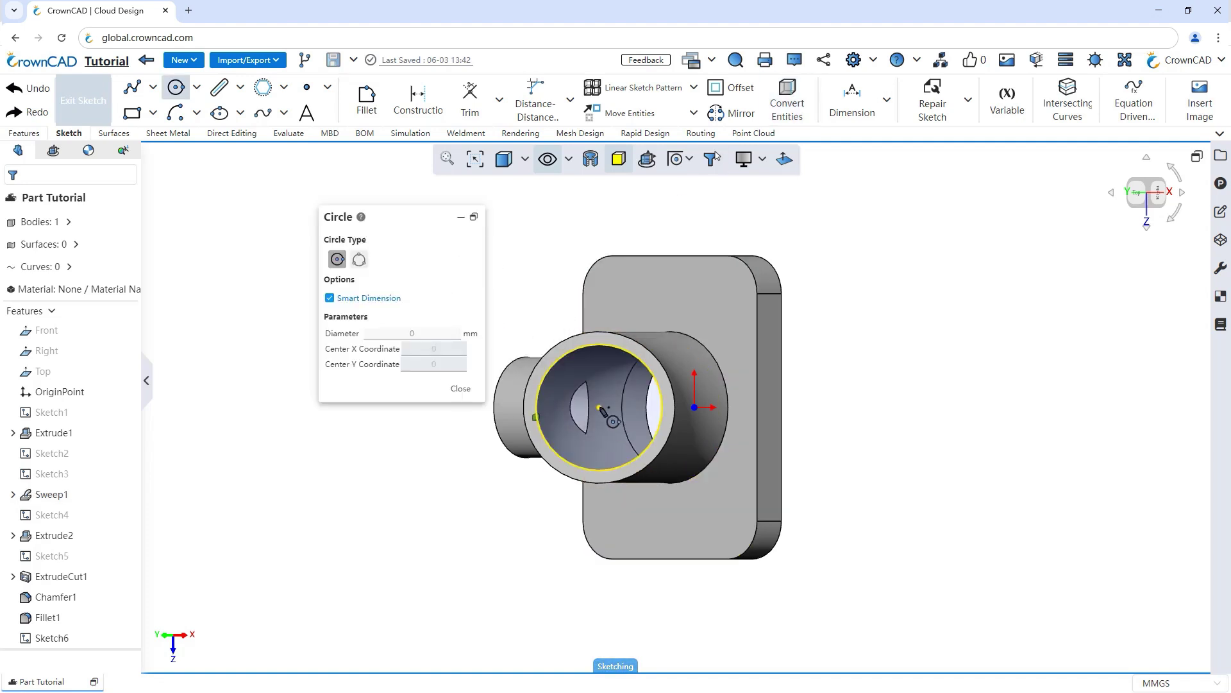
left_click(600, 407)
left_click(726, 425)
left_click(462, 388)
right_click_drag(605, 399, 628, 344)
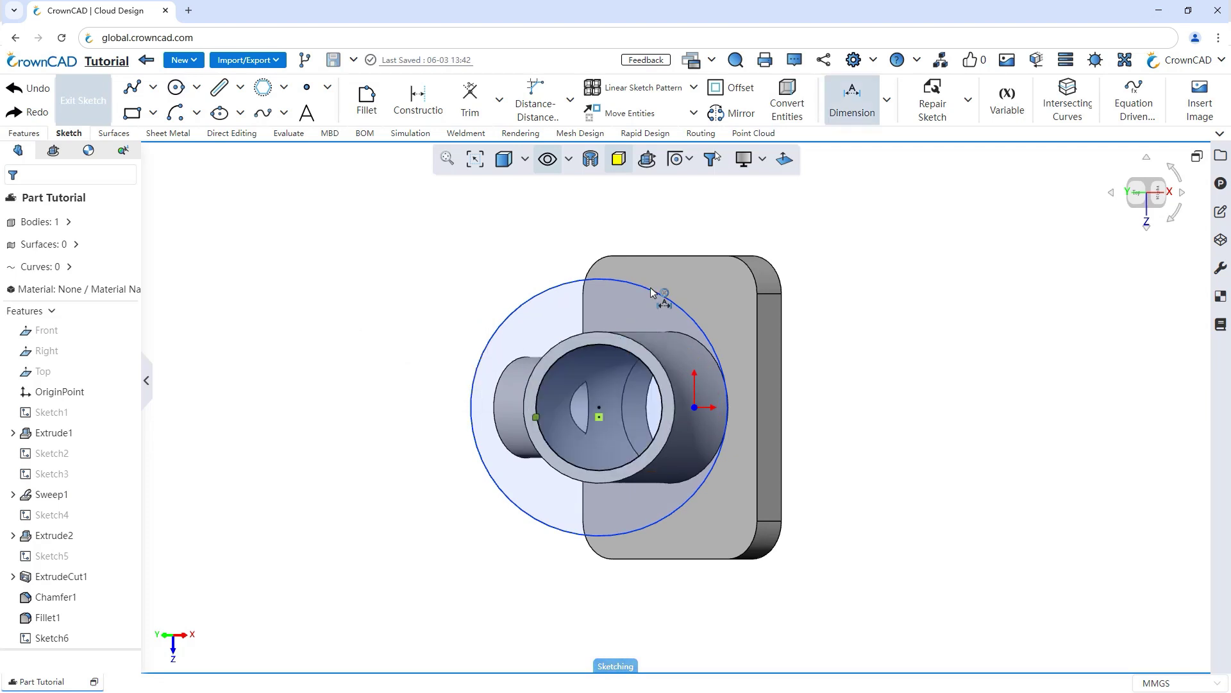
left_click(651, 289)
type("110")
key("Return")
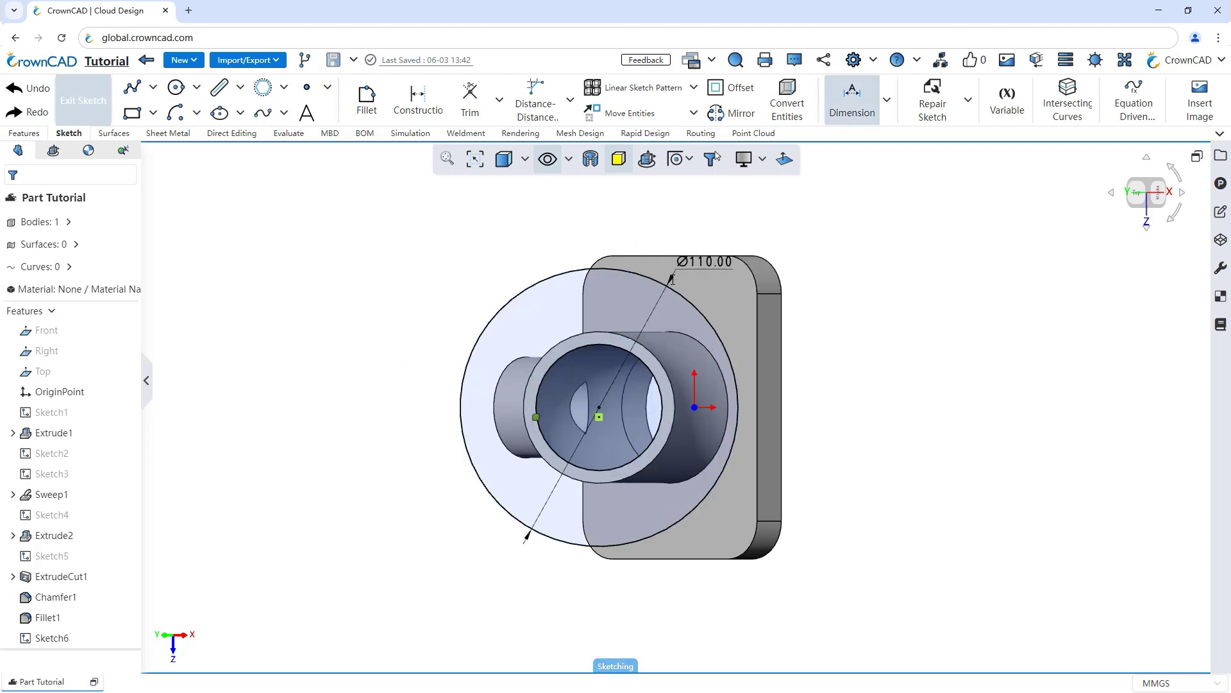
Finish the sketch and extrude the ring 15 mm as a flange merged with the part
left_click(83, 107)
right_click_drag(440, 261, 474, 247)
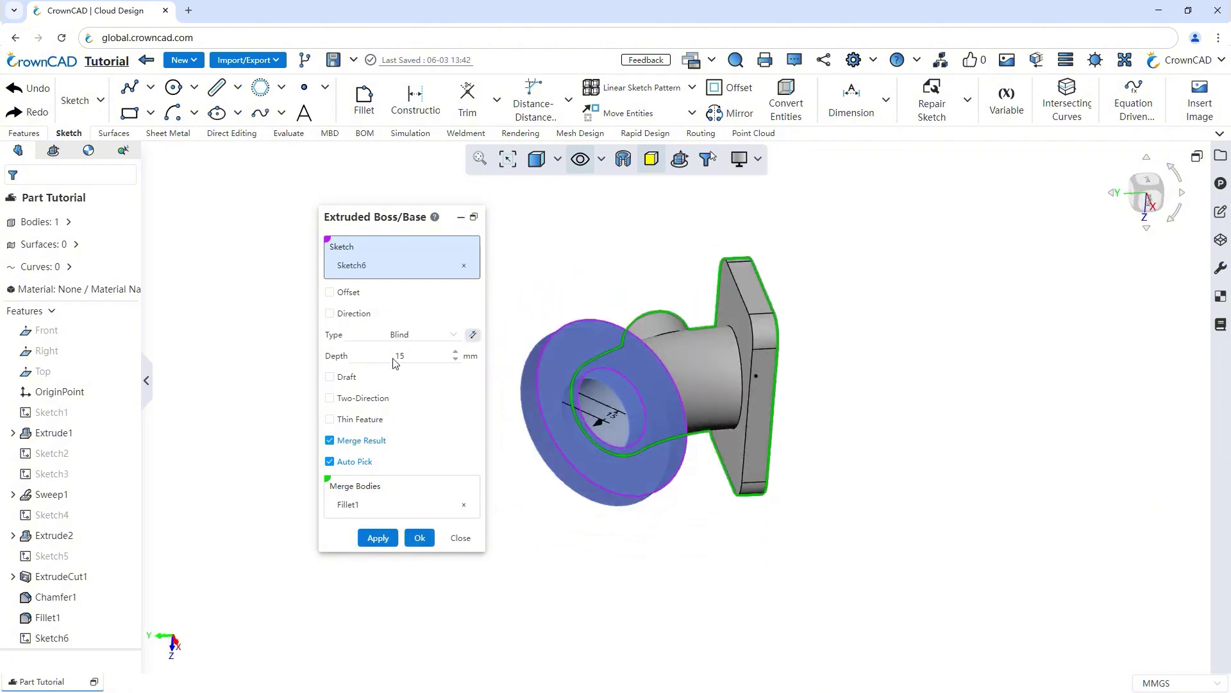
left_click(420, 538)
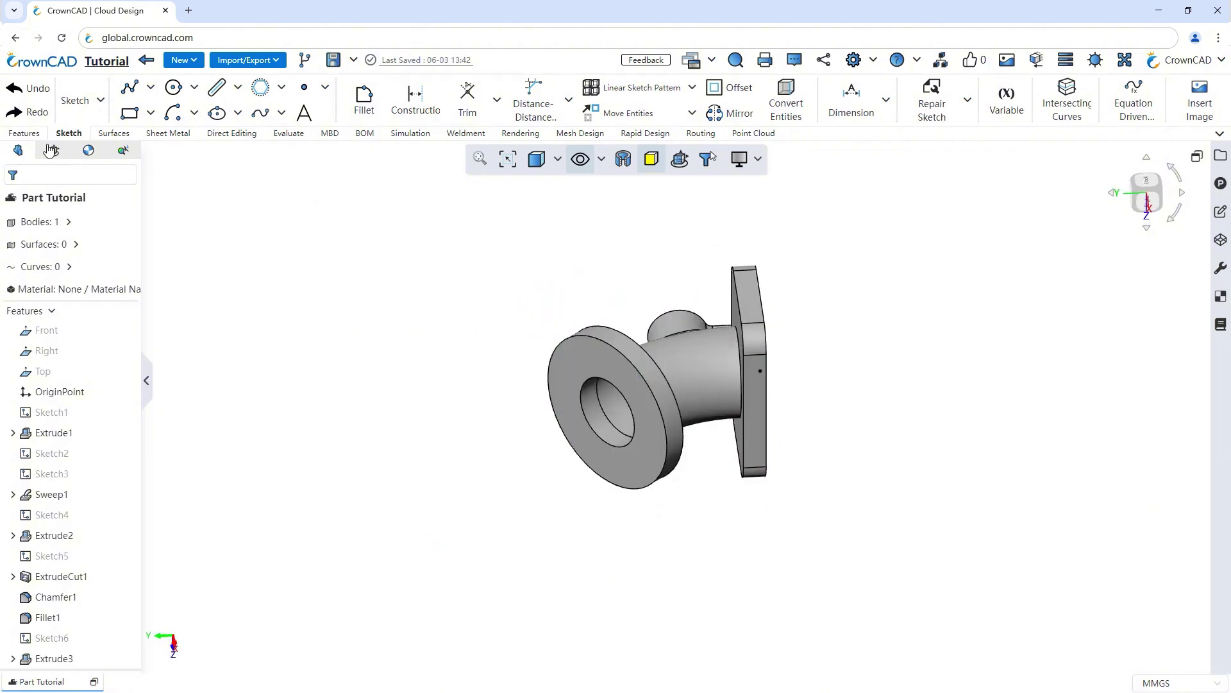
Start a Hole Wizard hole on the round flange's outer face and place its center point between the bore and the rim
left_click(25, 133)
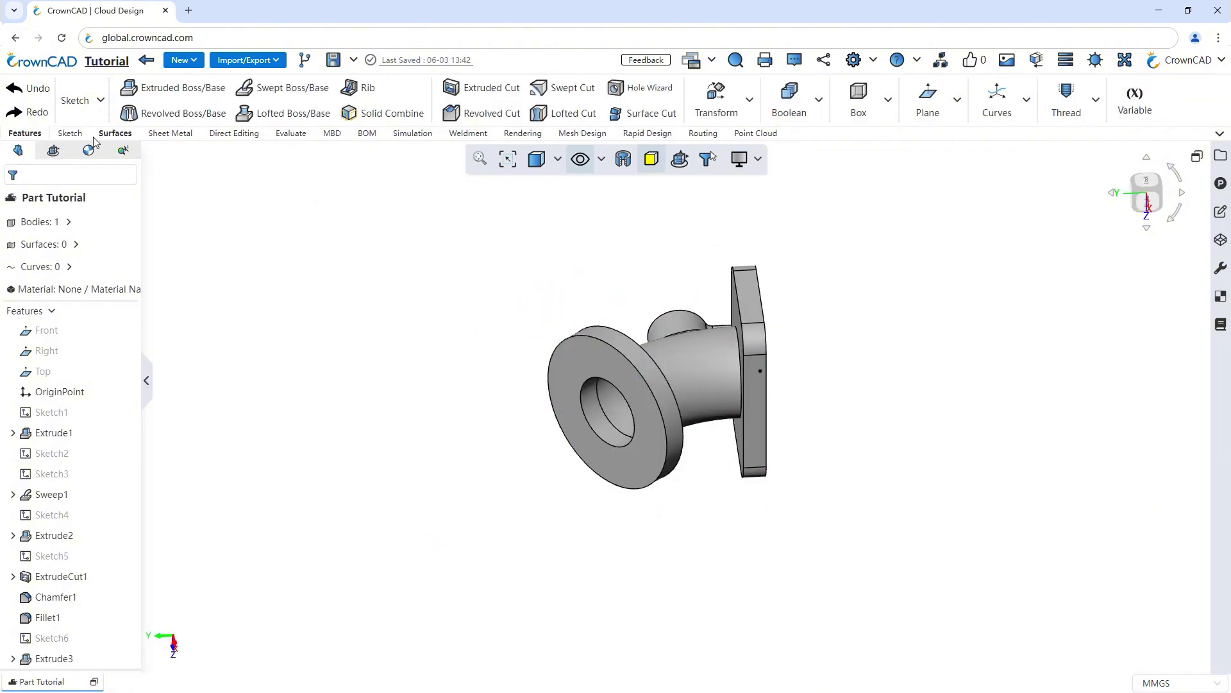
left_click(642, 89)
left_click(440, 178)
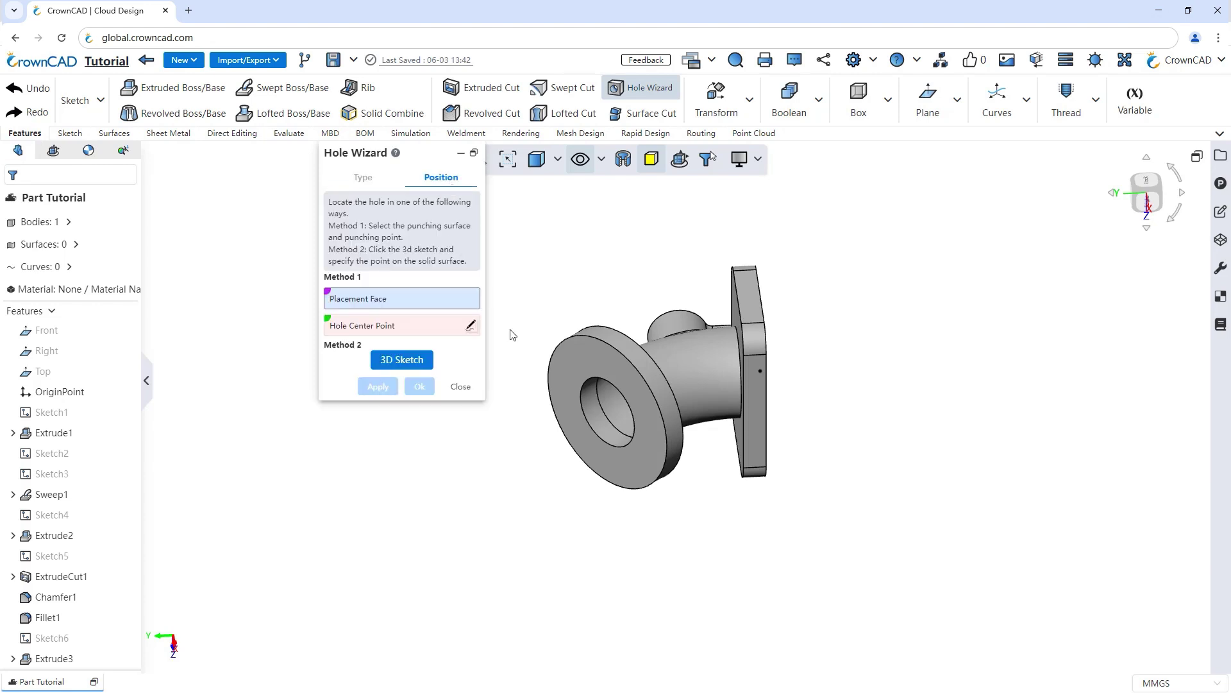
left_click(563, 372)
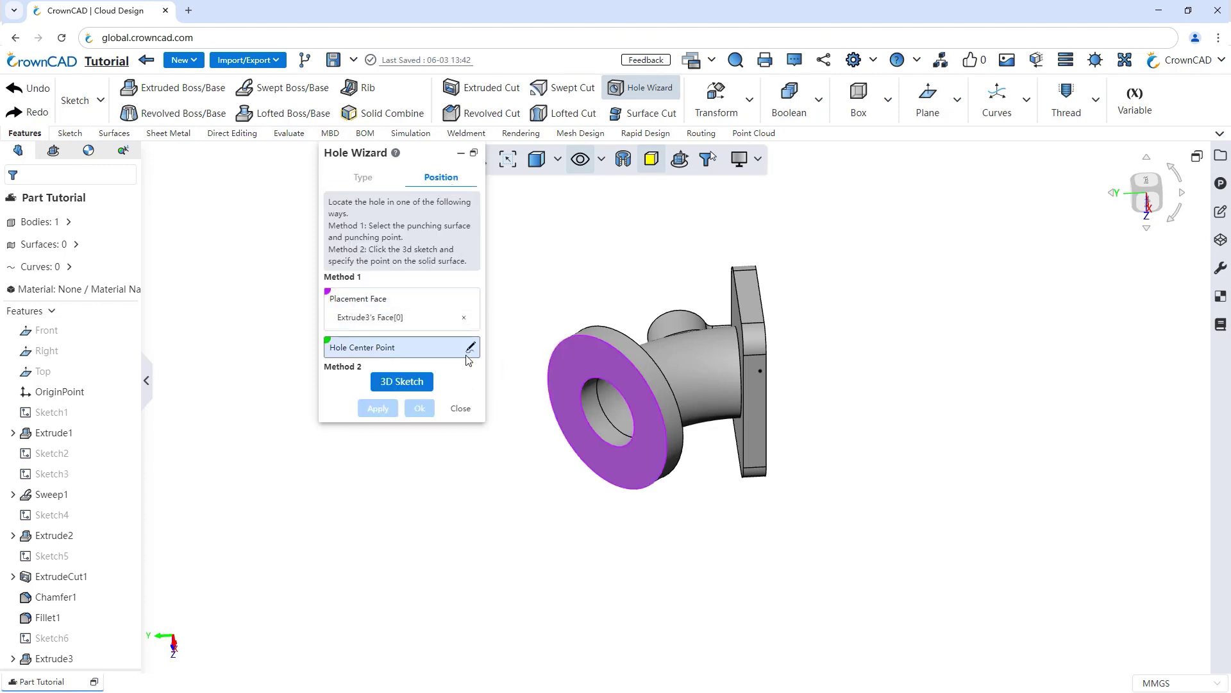
left_click(545, 406)
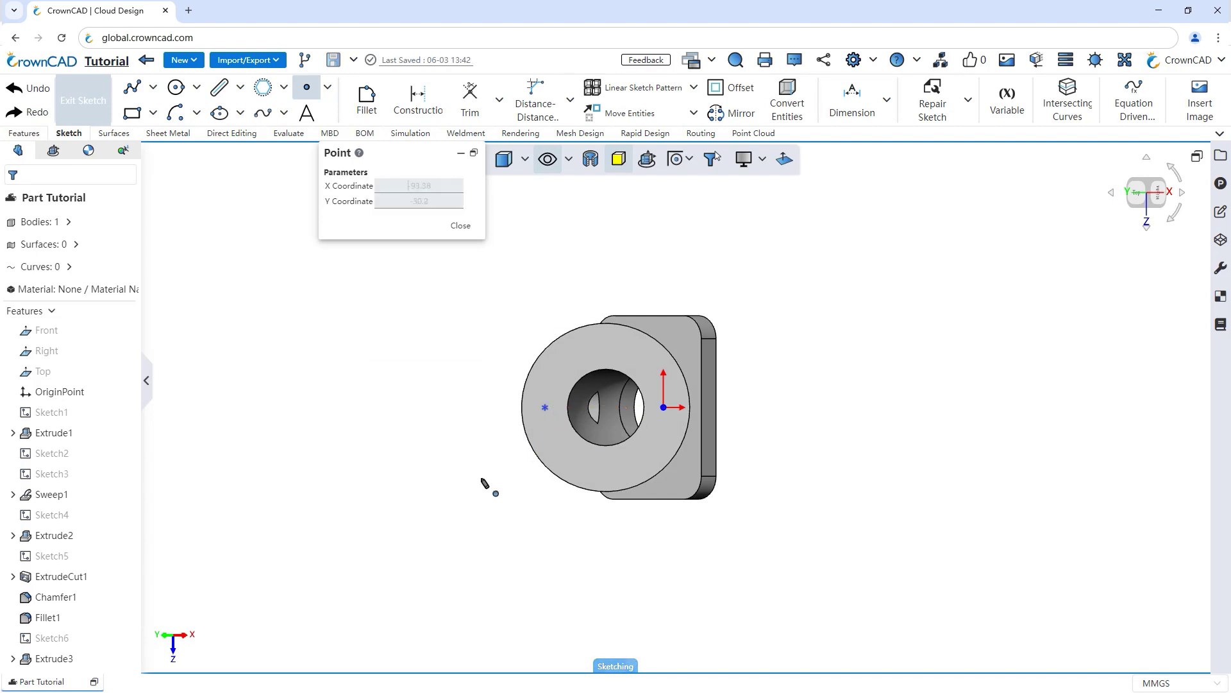
Dimension the hole point 45 mm from the center of the flange bore and finish the position sketch
right_click_drag(476, 458, 473, 417)
left_click(545, 407)
left_click(601, 446)
left_click(598, 473)
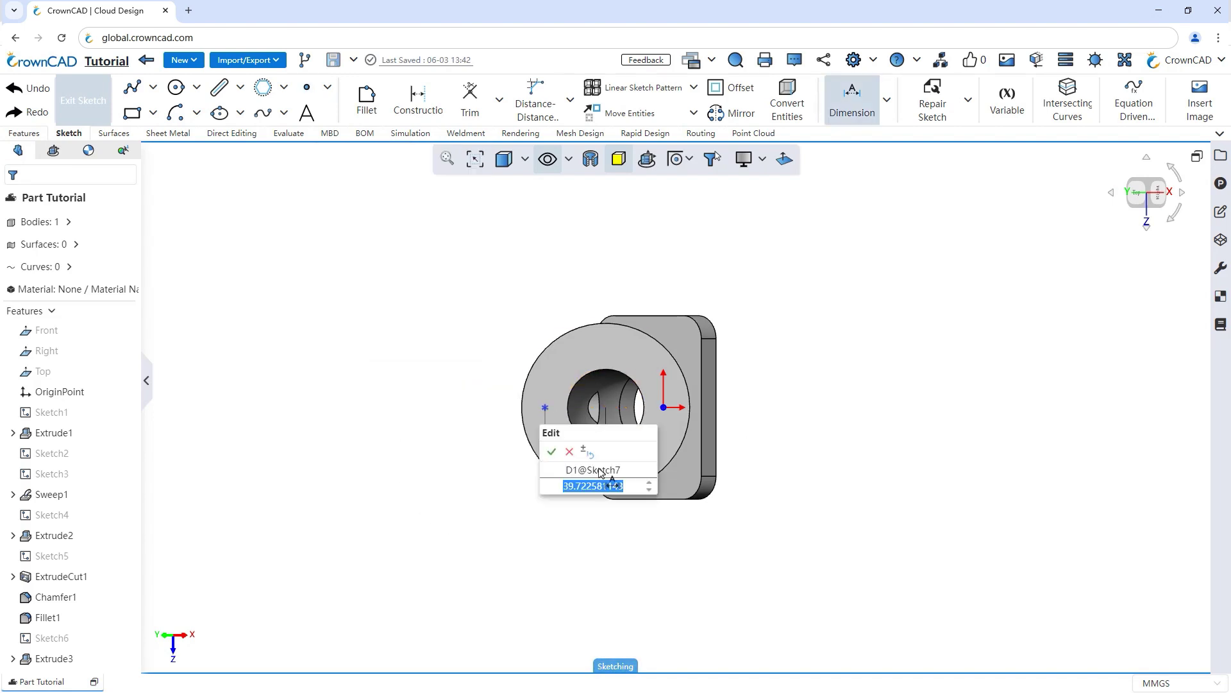
type("45")
key("Return")
left_click(83, 102)
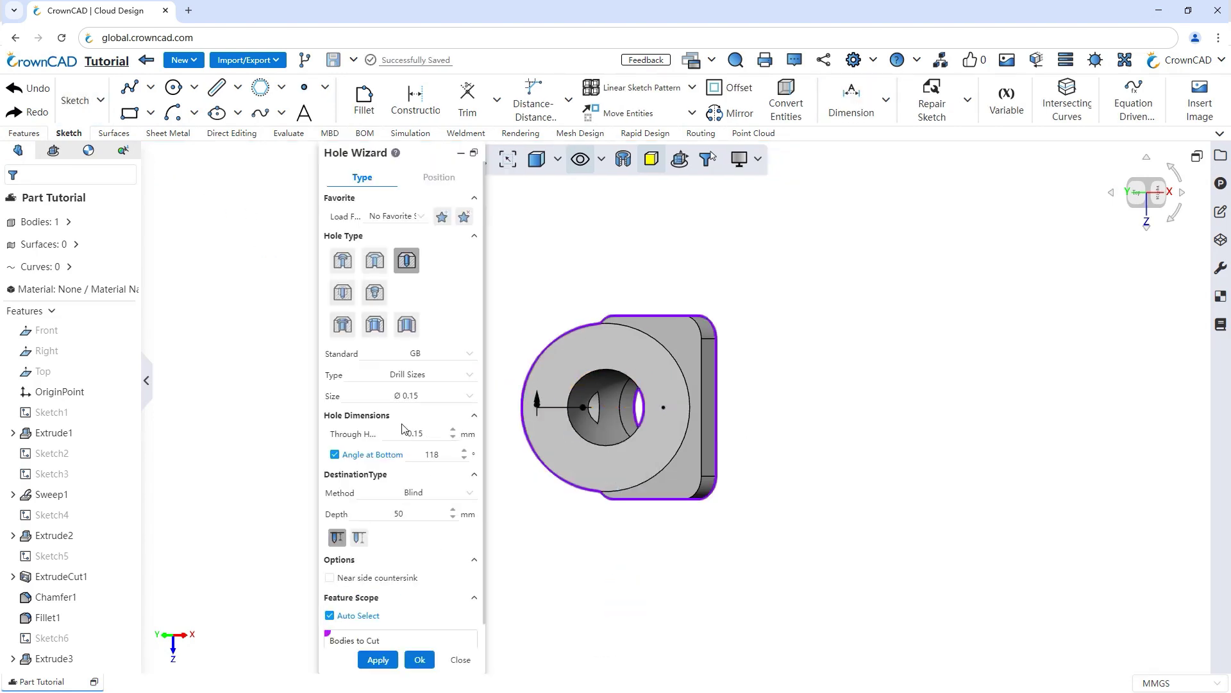
Create the flange hole as a GB drill-size hole of Ø 7.0, blind with 50 mm depth
left_click(433, 402)
left_click(412, 484)
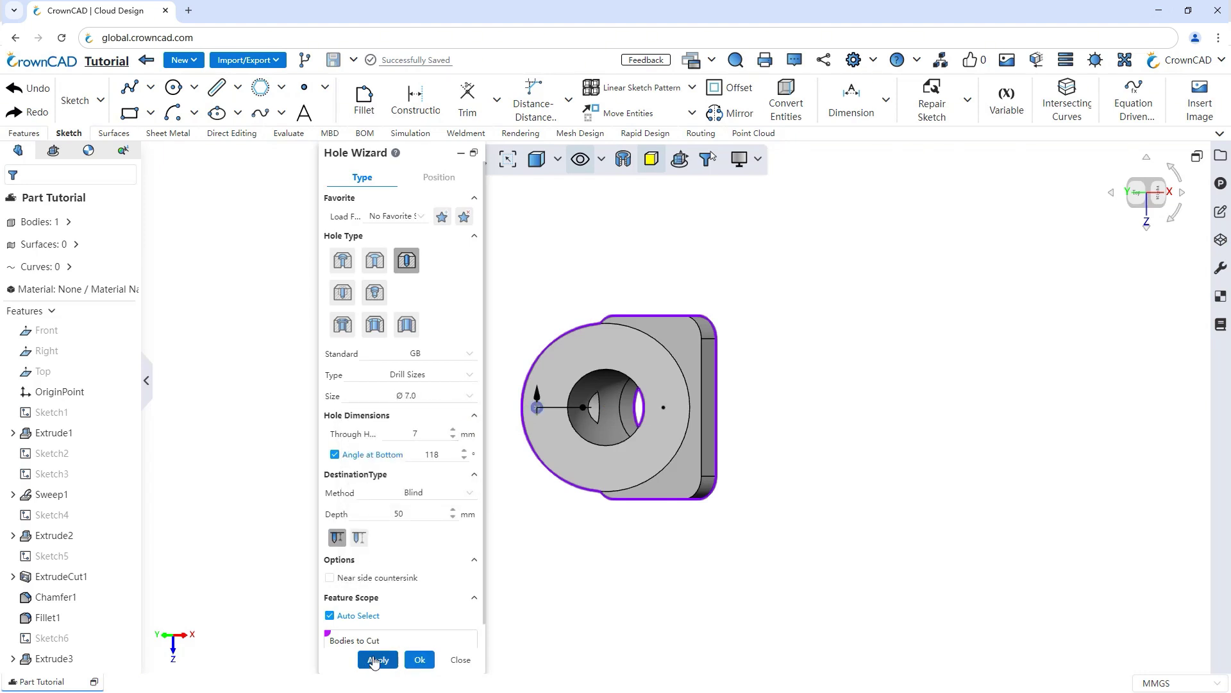
left_click(420, 660)
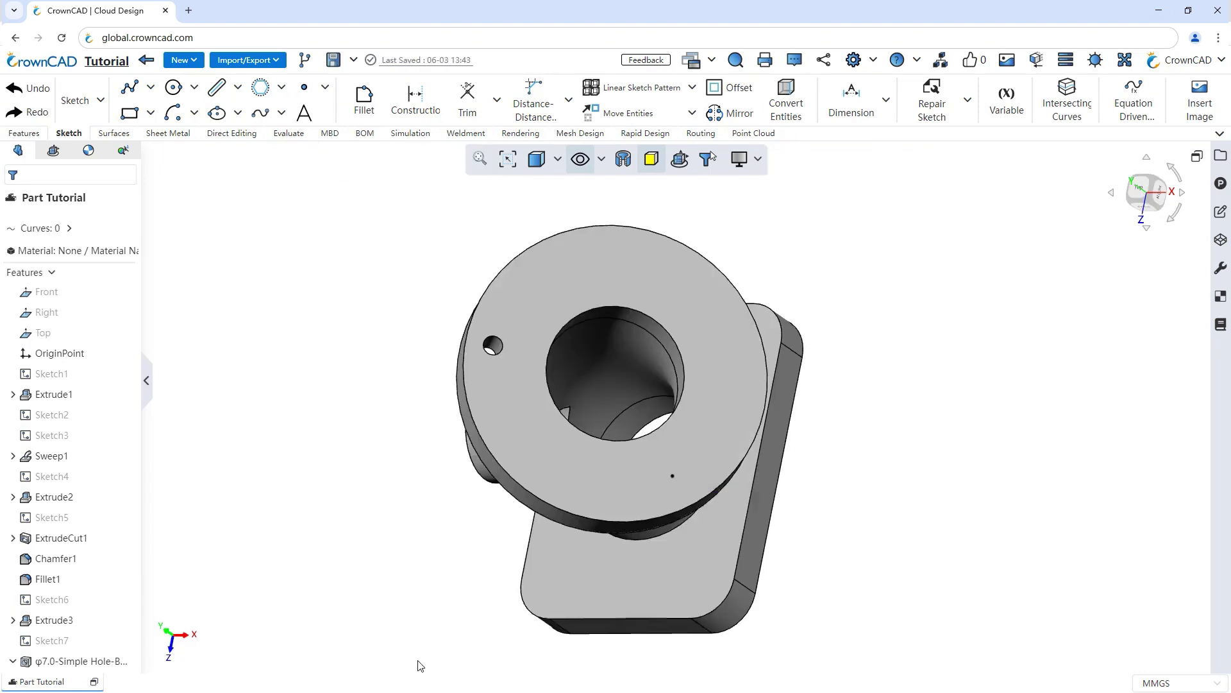
Circular-pattern the 7 mm hole around the flange bore's axis with 4 equally spaced instances over 360°
left_click(33, 138)
left_click(819, 99)
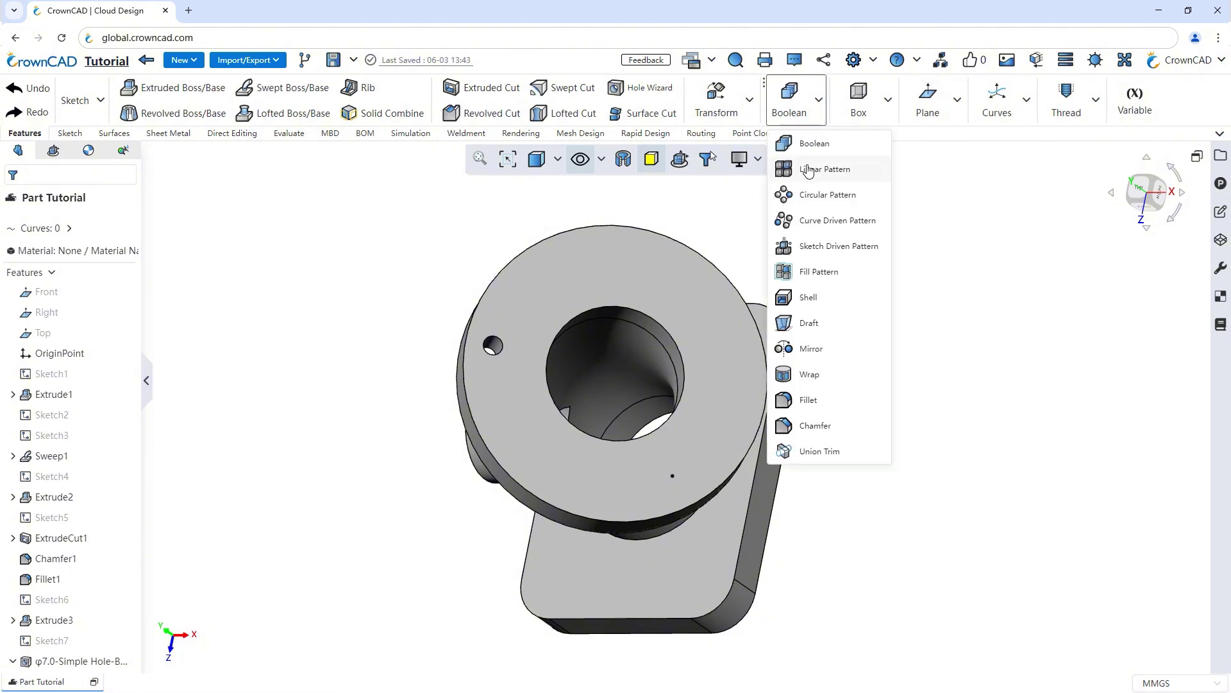
left_click(827, 195)
left_click(493, 345)
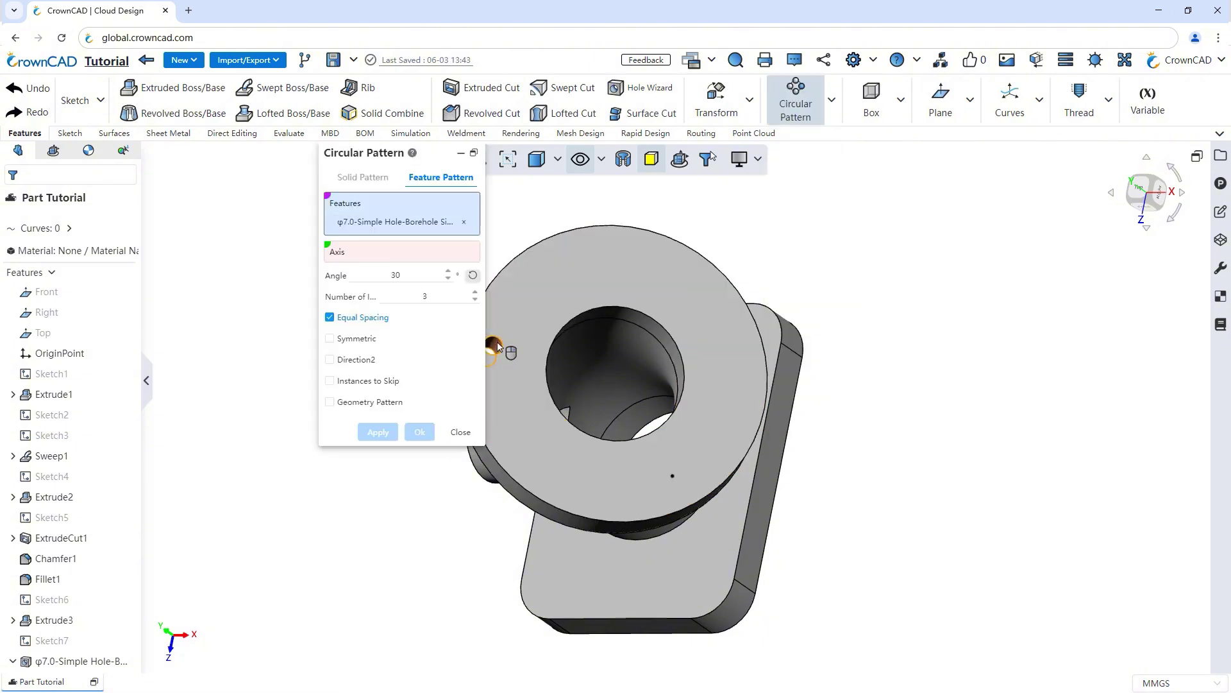
left_click(613, 322)
double_click(416, 297)
type("360")
key("Tab")
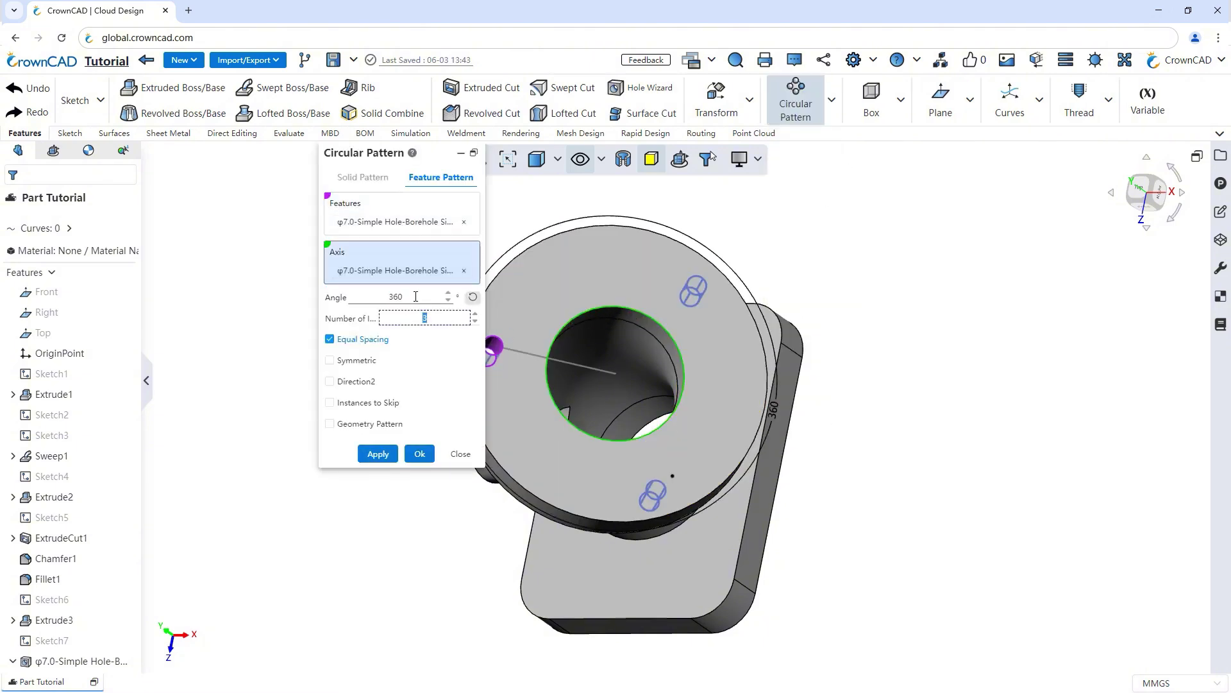
type("4")
key("Return")
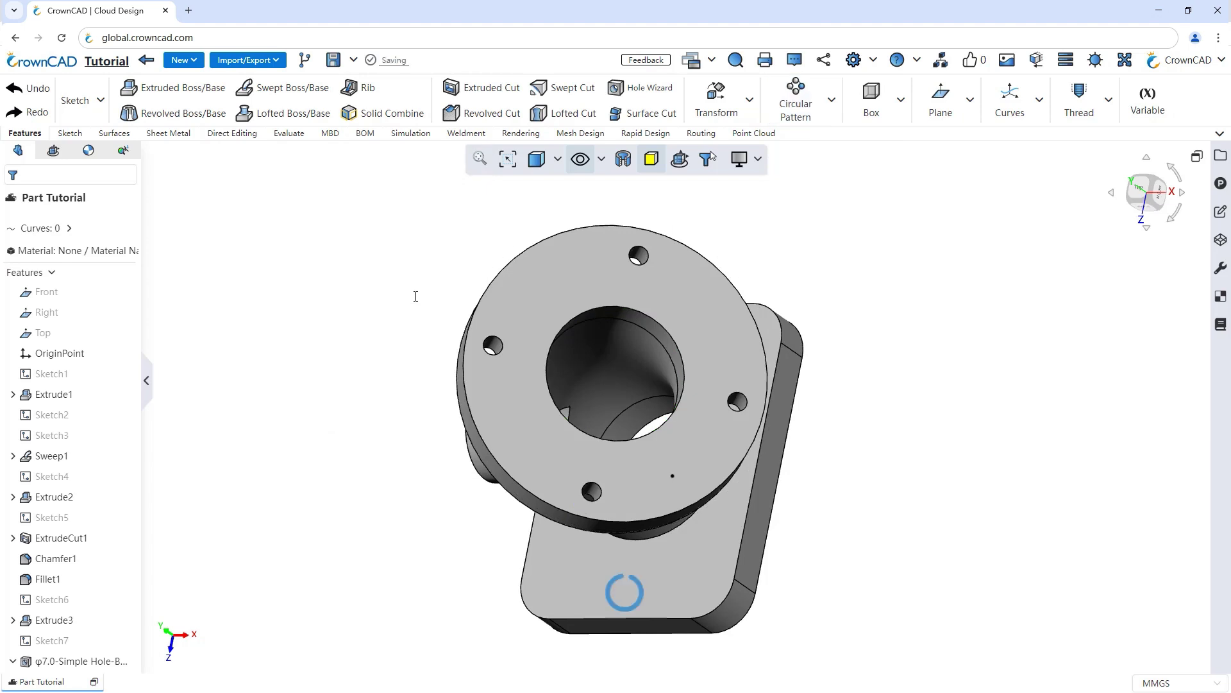
Start a Hole Wizard hole on the base plate's upper face and place its center point near one corner beside the boss
left_click(642, 88)
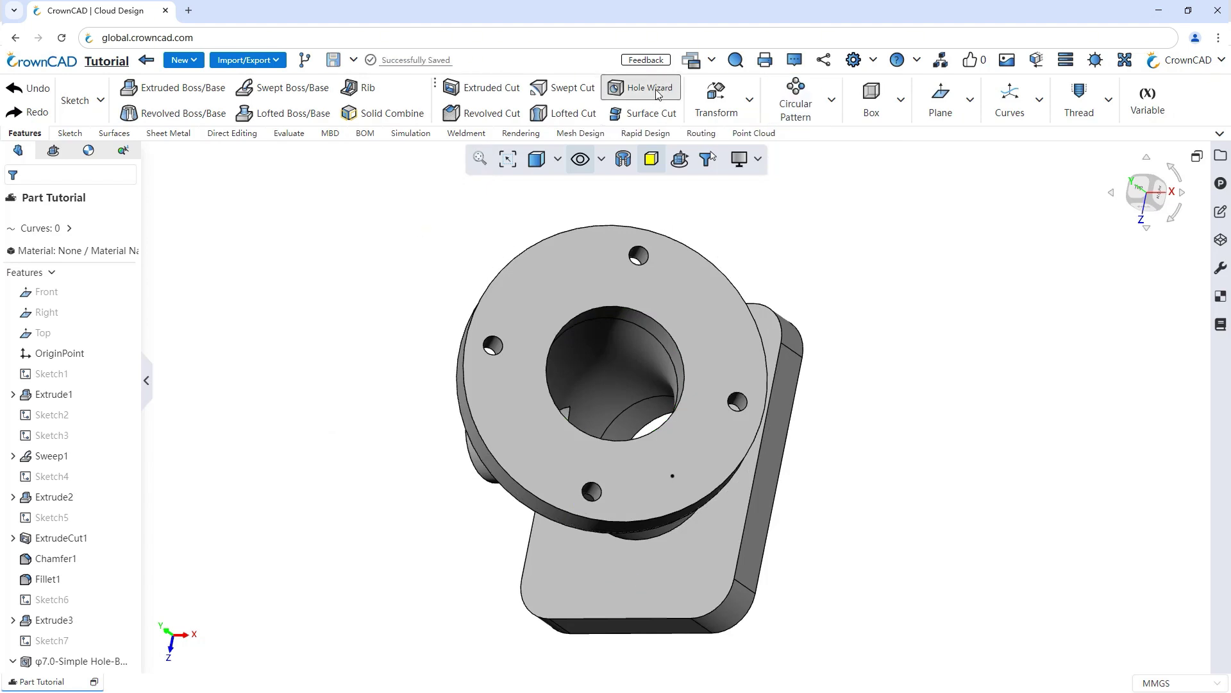
left_click(558, 399)
left_click(473, 346)
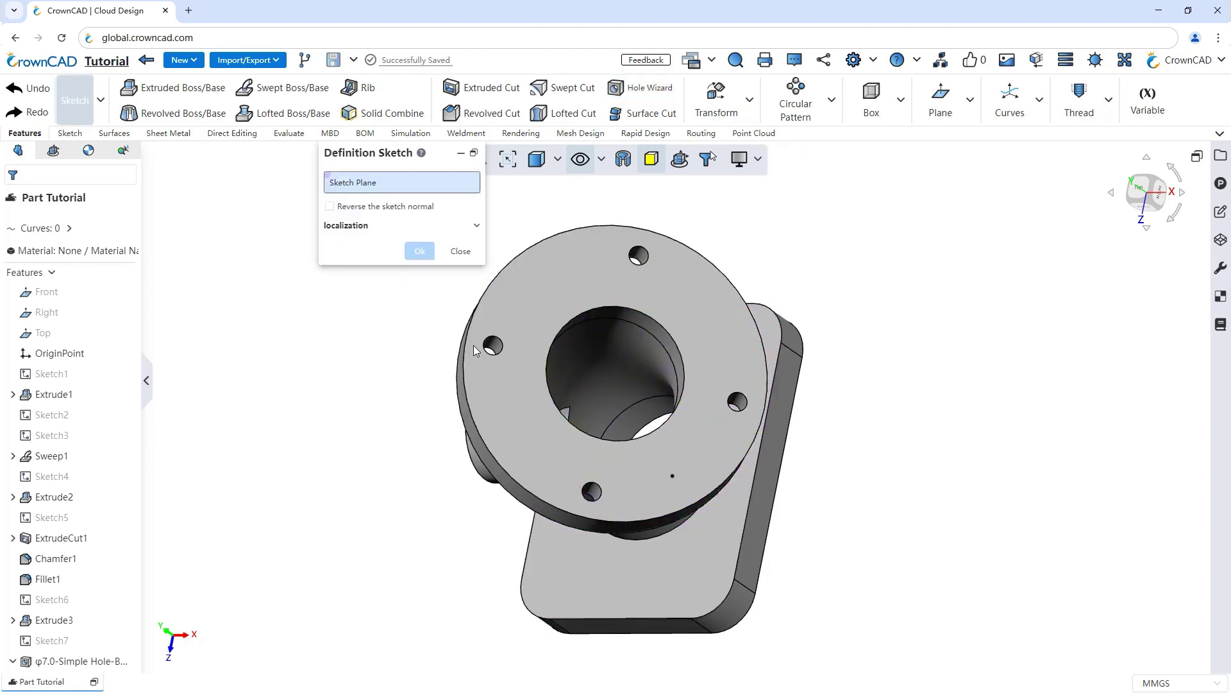
left_click(473, 346)
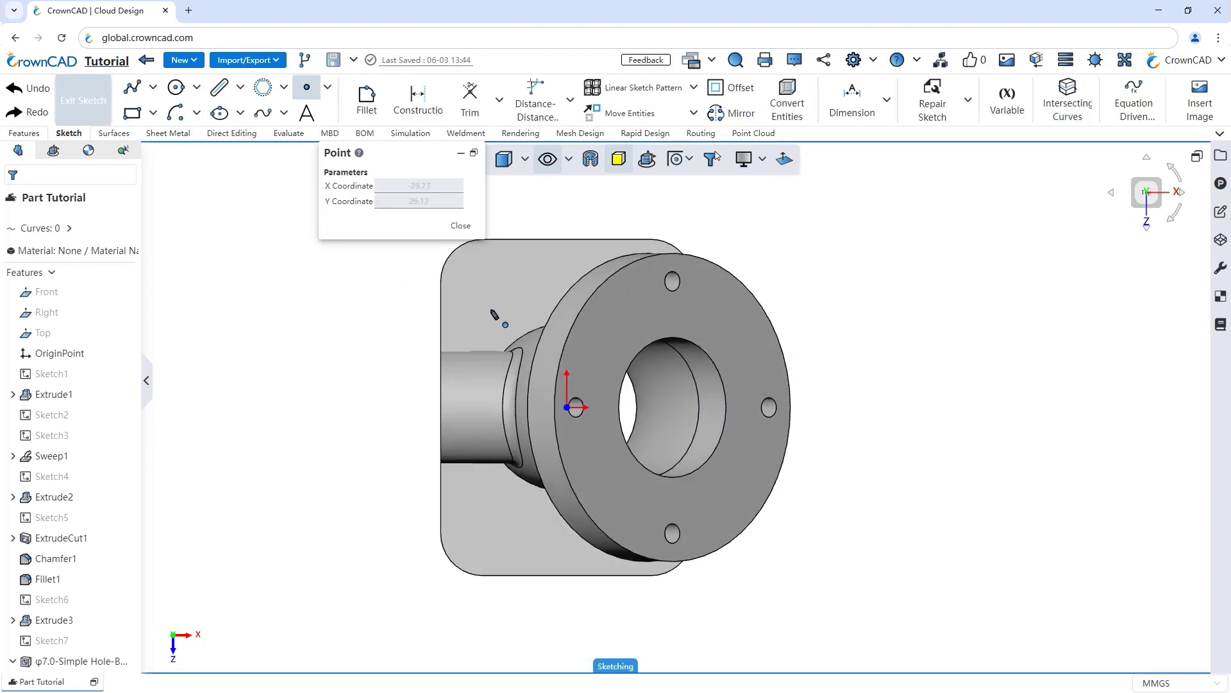
left_click(482, 277)
Dimension the corner hole point 15 mm from the base plate's nearby short edge
left_click(851, 103)
left_click(483, 276)
left_click(507, 240)
left_click(515, 257)
type("1")
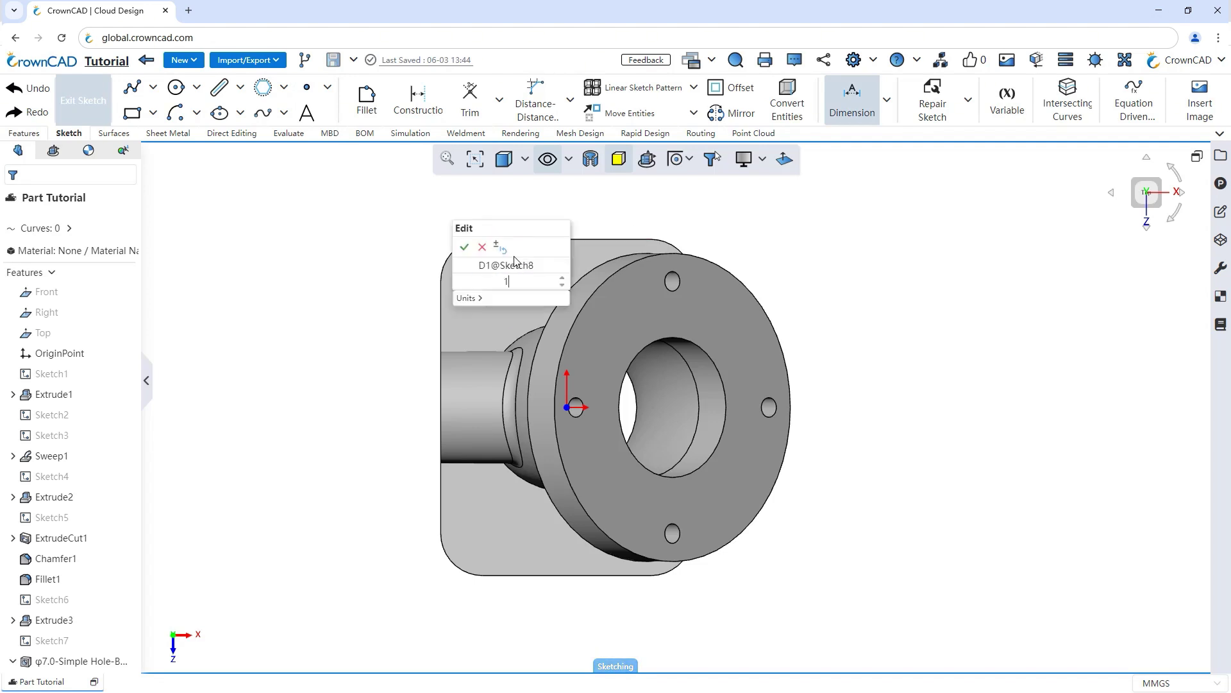
type("5")
key("Return")
Dimension the corner hole point 15 mm from the base plate's long edge and finish the position sketch
left_click(440, 286)
left_click(483, 278)
left_click(466, 213)
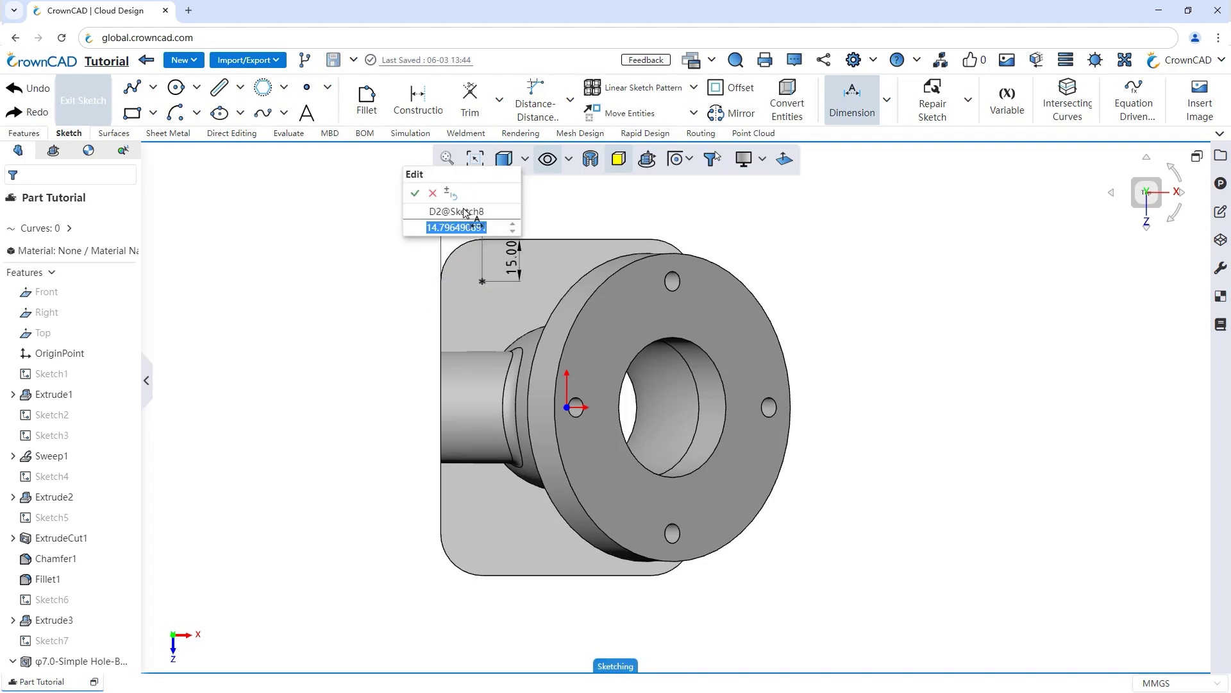
type("15")
key("Return")
left_click(84, 101)
Create the corner hole as an M 8 hex-head-bolt counterbore with 5 mm counterbore depth, cut Through All
left_click(324, 395)
left_click(324, 453)
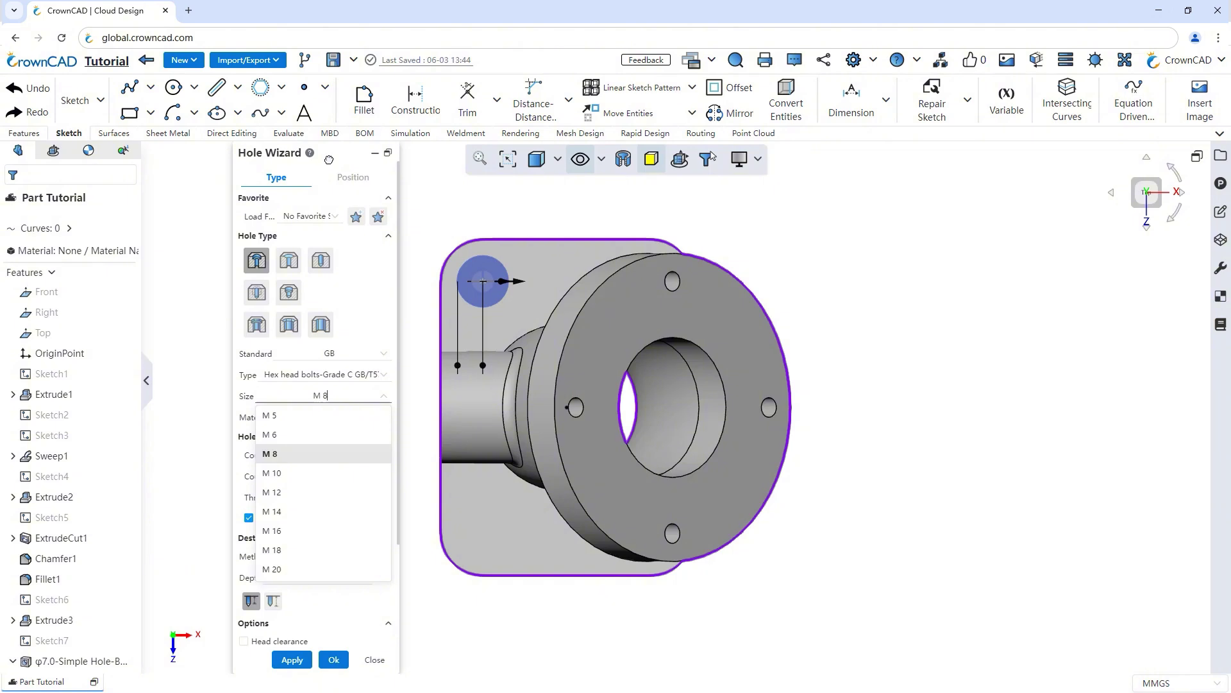
left_click(358, 402)
double_click(340, 476)
type("5")
key("Return")
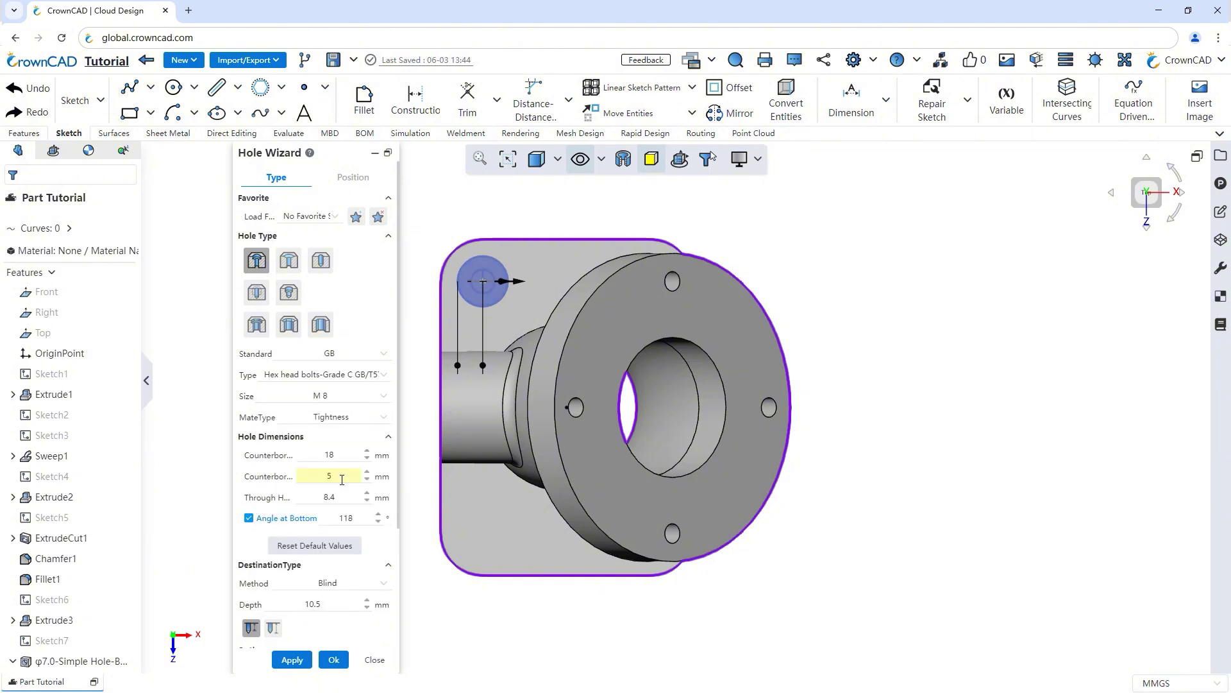
left_click(346, 582)
left_click(324, 609)
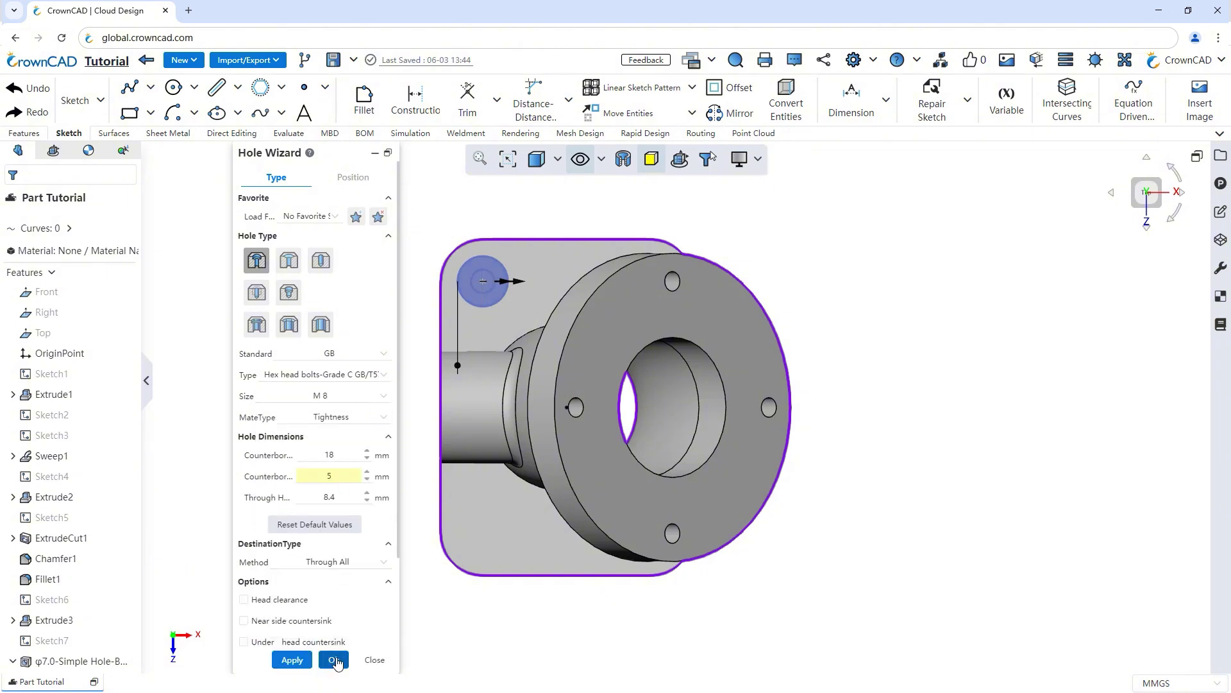
left_click(334, 658)
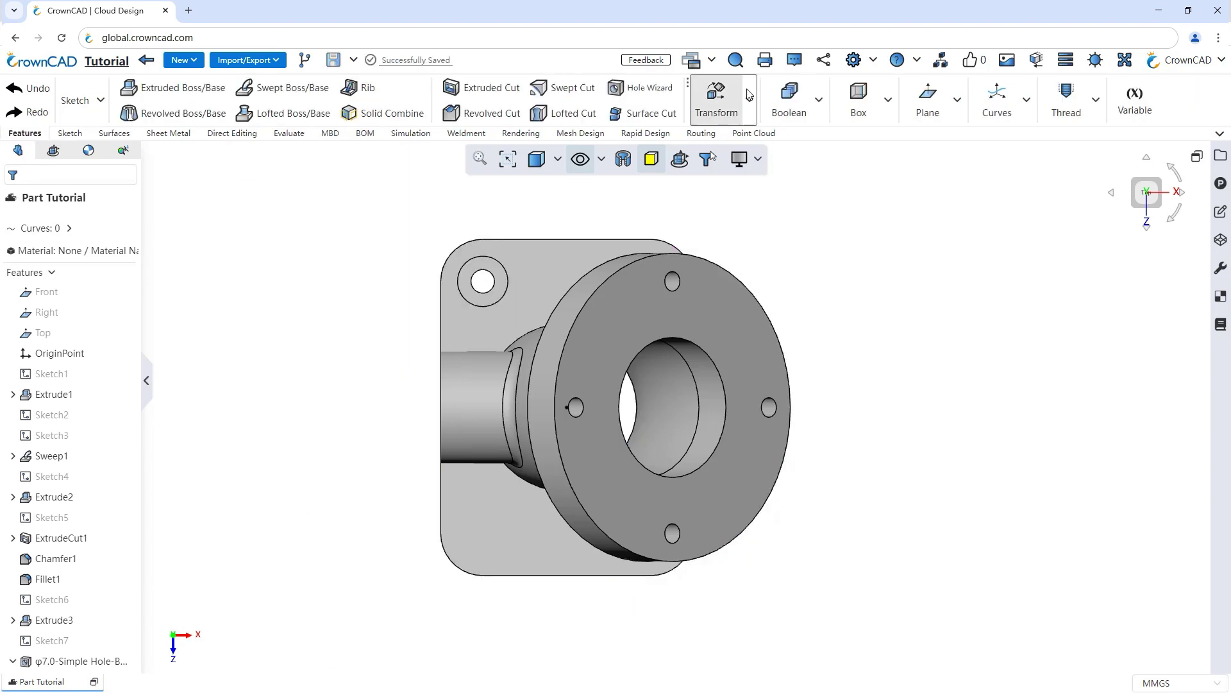
Set up a linear pattern of the counterbored hole along the plate's short edge with 60 mm spacing and 2 instances
left_click(819, 108)
left_click(825, 168)
left_click(483, 281)
left_click(577, 240)
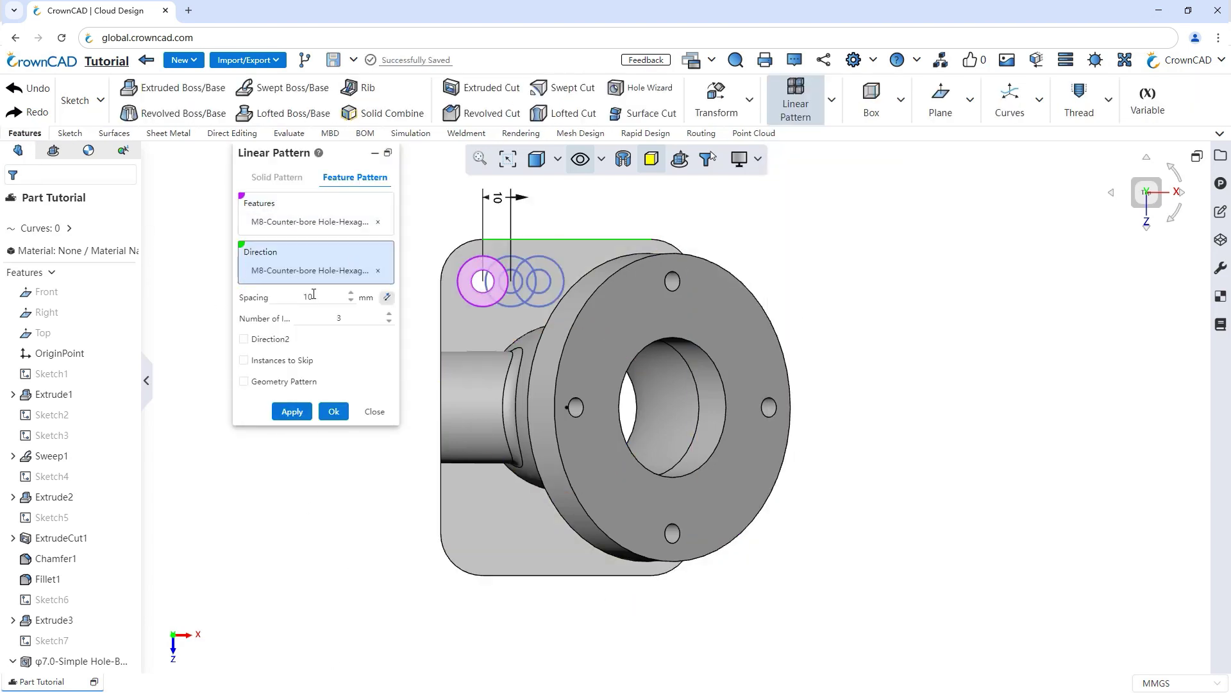
left_click(321, 297)
key("Tab")
key("Tab")
type("2")
Add a second pattern direction along the plate's long edge with 90 mm spacing and 2 instances, and create the pattern
left_click(254, 340)
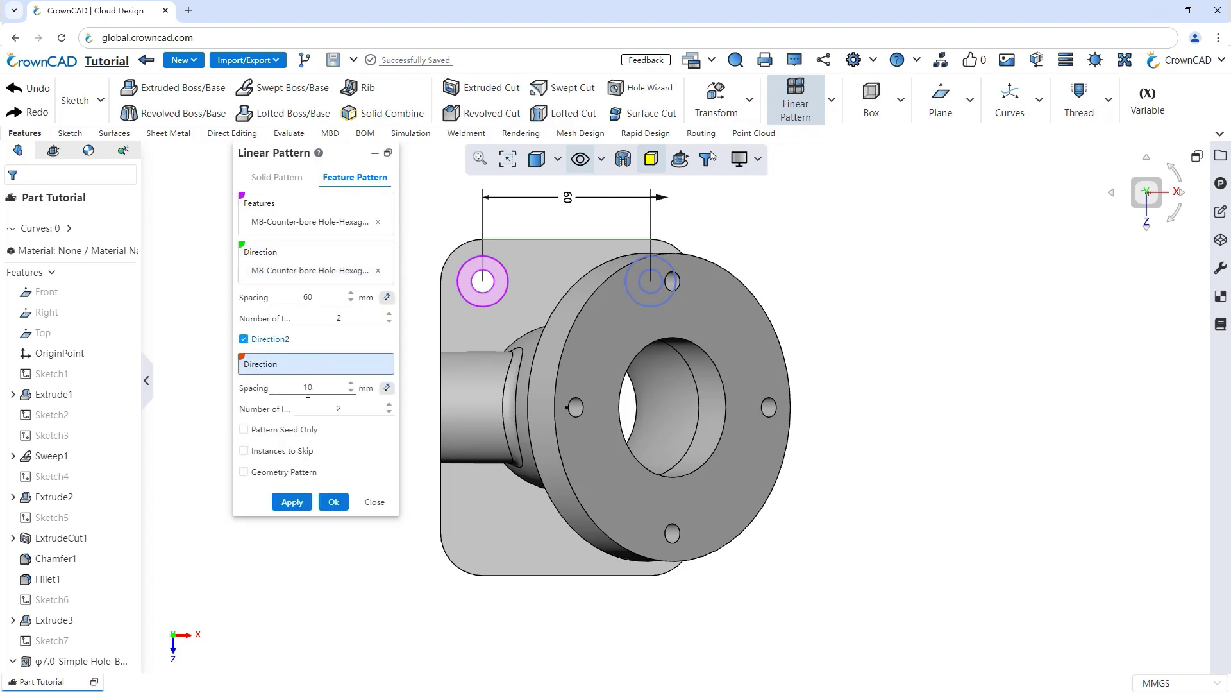
left_click(440, 345)
left_click(321, 409)
type("90")
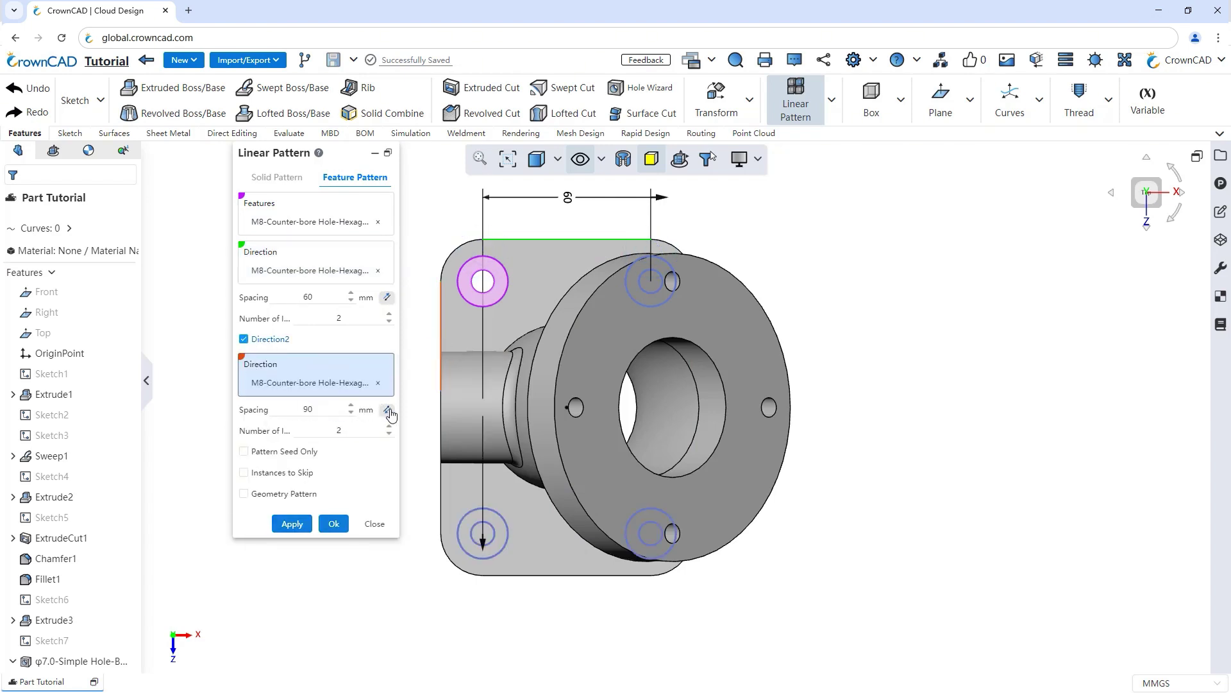
left_click(333, 524)
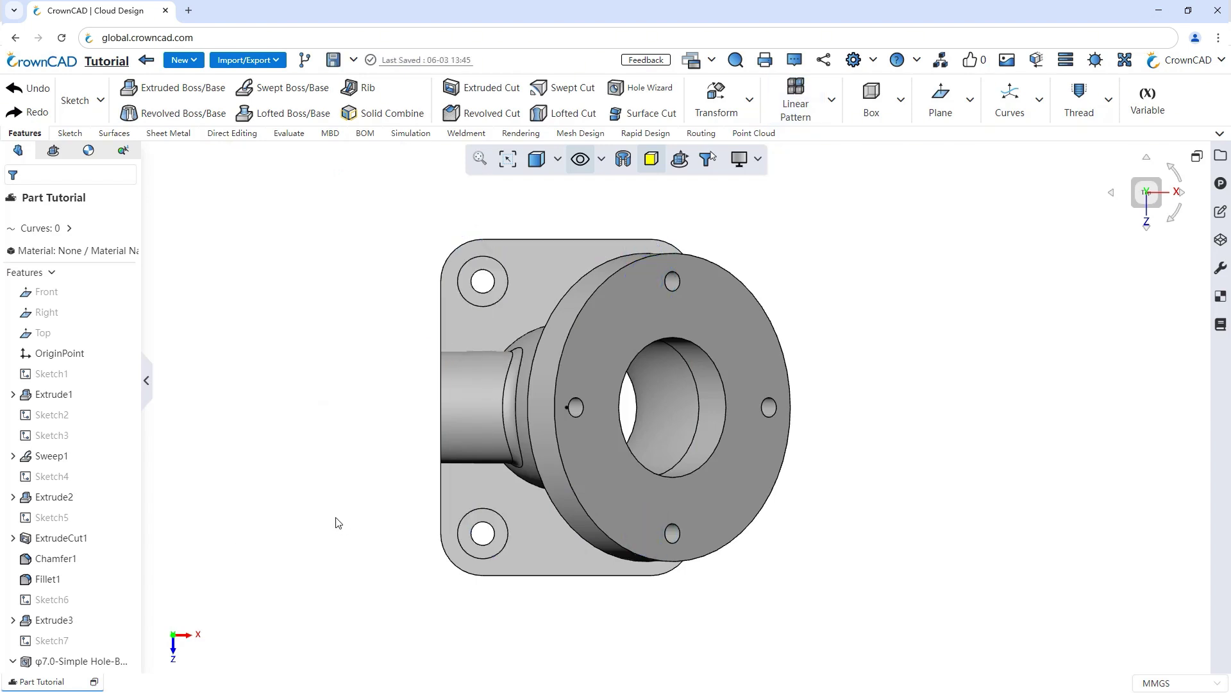
left_click(1160, 186)
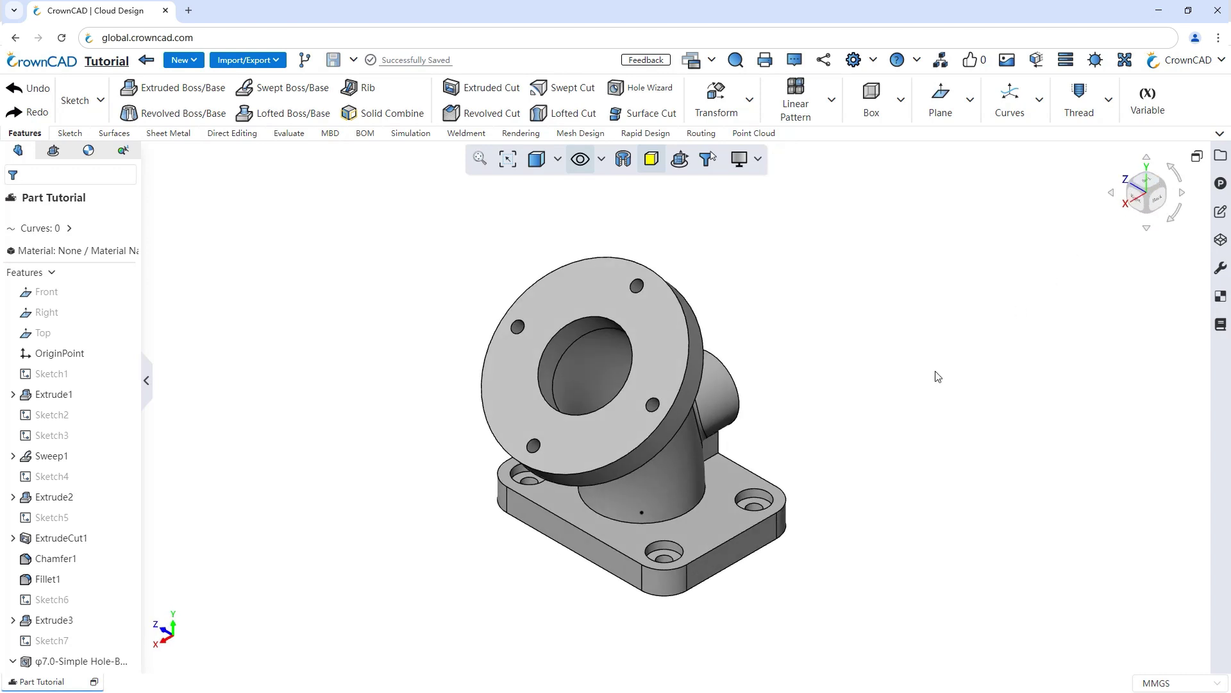